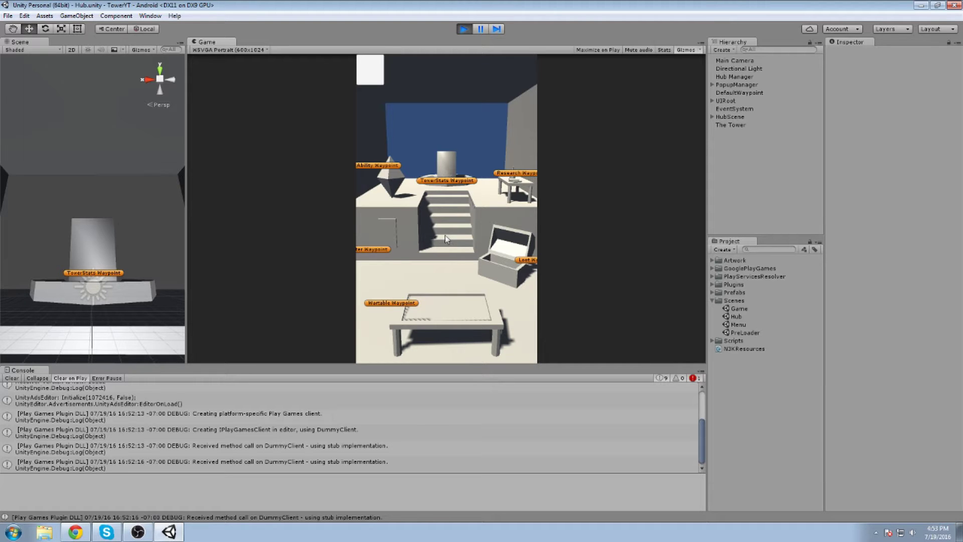
# Test the hub's waypoint views and menus in play mode and end the playback
pyautogui.click(408, 179)
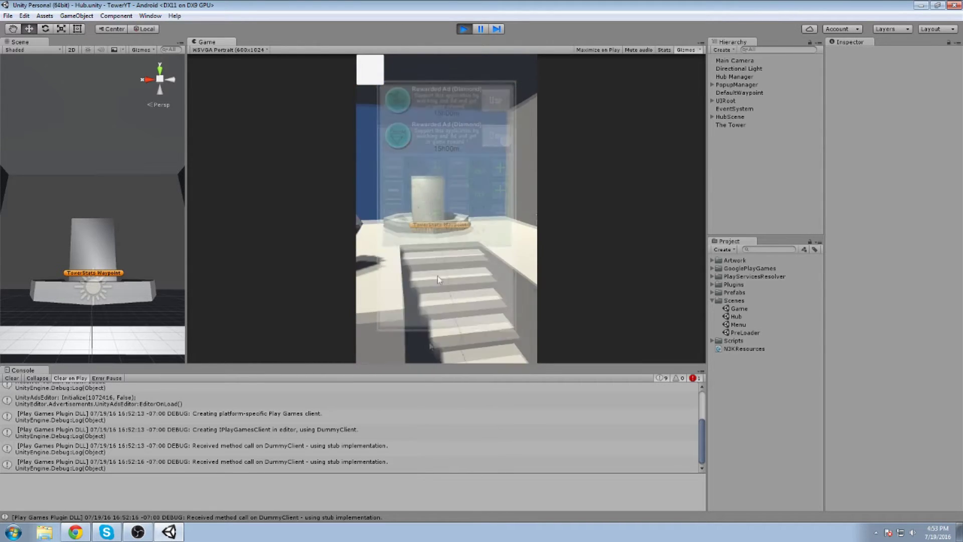
pyautogui.click(481, 348)
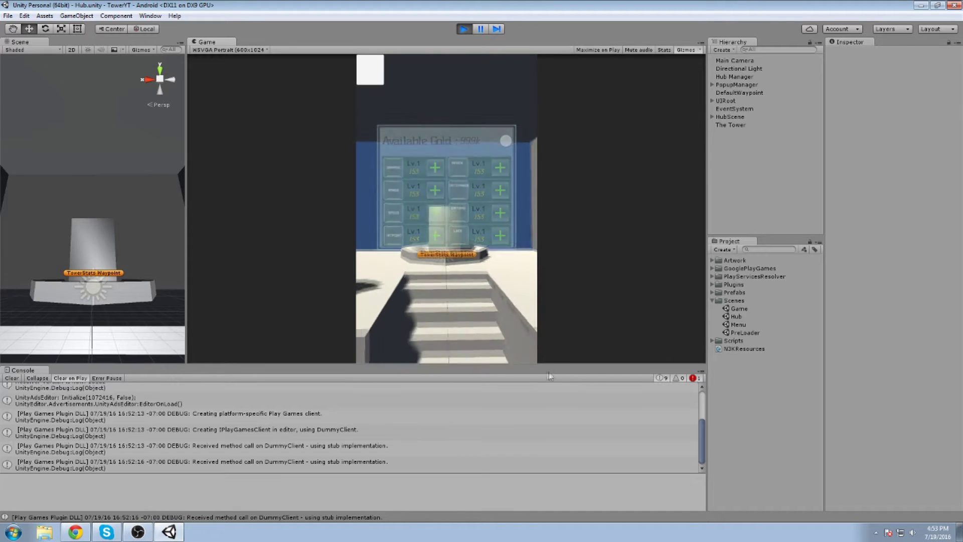
pyautogui.click(530, 210)
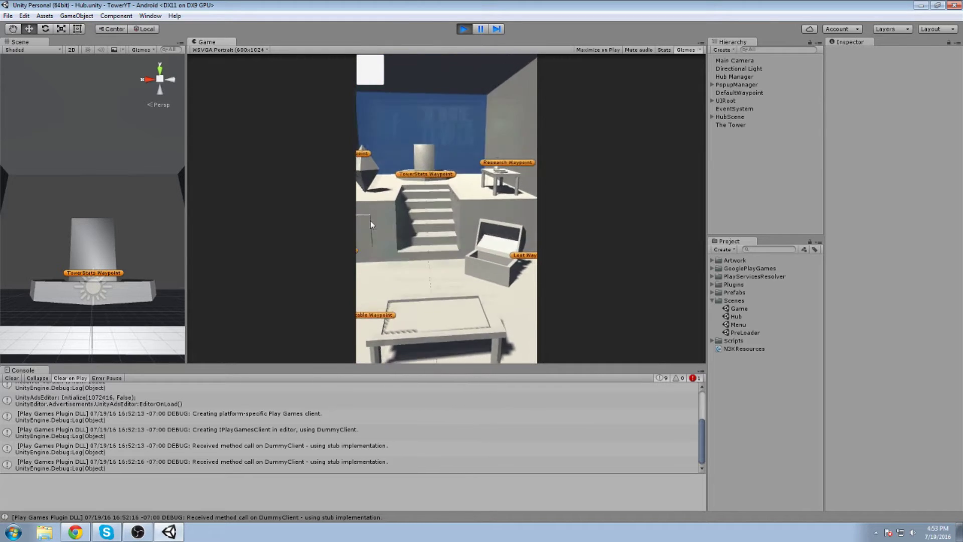
pyautogui.click(465, 29)
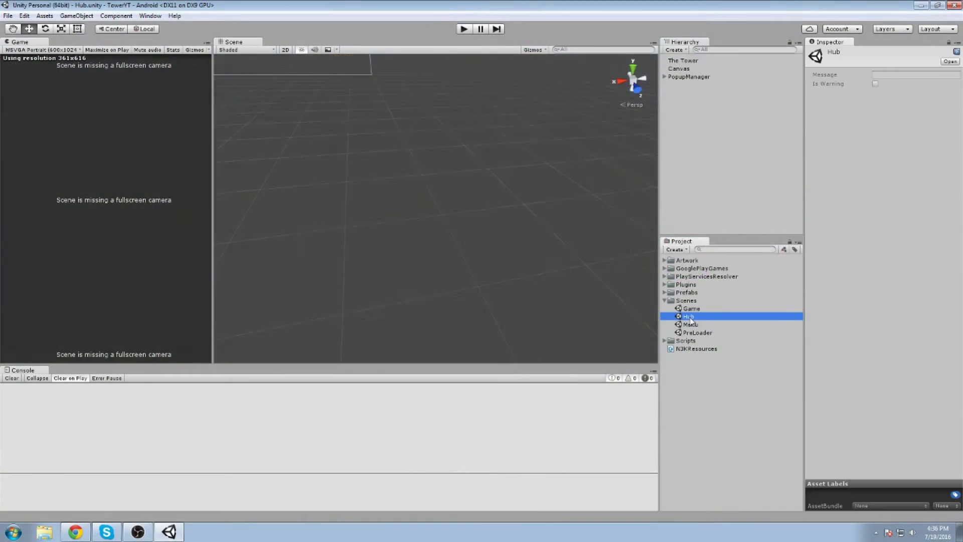
# Open the Hub scene, expand the waypoint objects in the hierarchy and select the WarTable placeholder
pyautogui.doubleClick(688, 317)
pyautogui.scroll(-5, 406, 152)
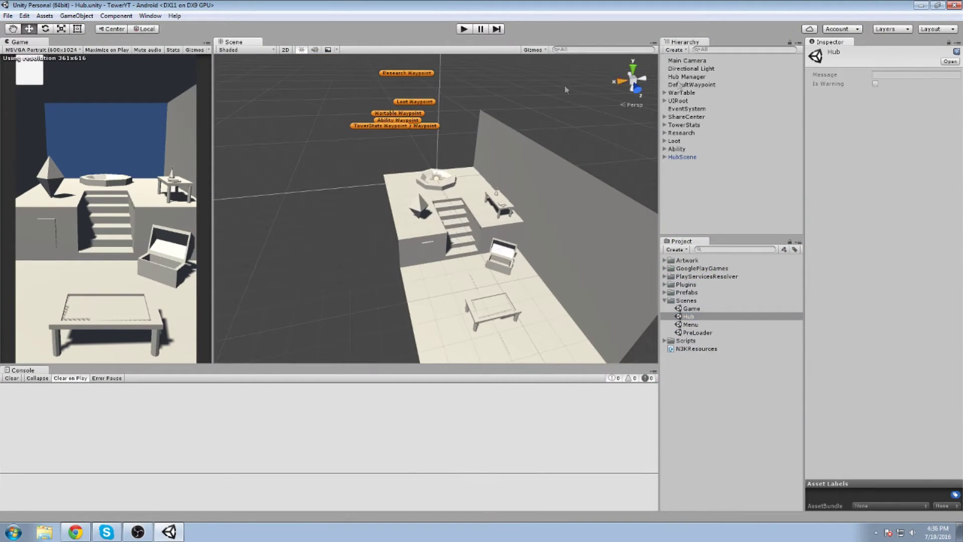
pyautogui.moveTo(369, 86); pyautogui.dragTo(422, 182, button='middle')
pyautogui.keyDown('alt'); pyautogui.moveTo(509, 196); pyautogui.dragTo(550, 185); pyautogui.keyUp('alt')
pyautogui.moveTo(376, 198); pyautogui.dragTo(465, 143, button='middle')
pyautogui.moveTo(278, 110); pyautogui.dragTo(394, 258)
pyautogui.click(701, 93)
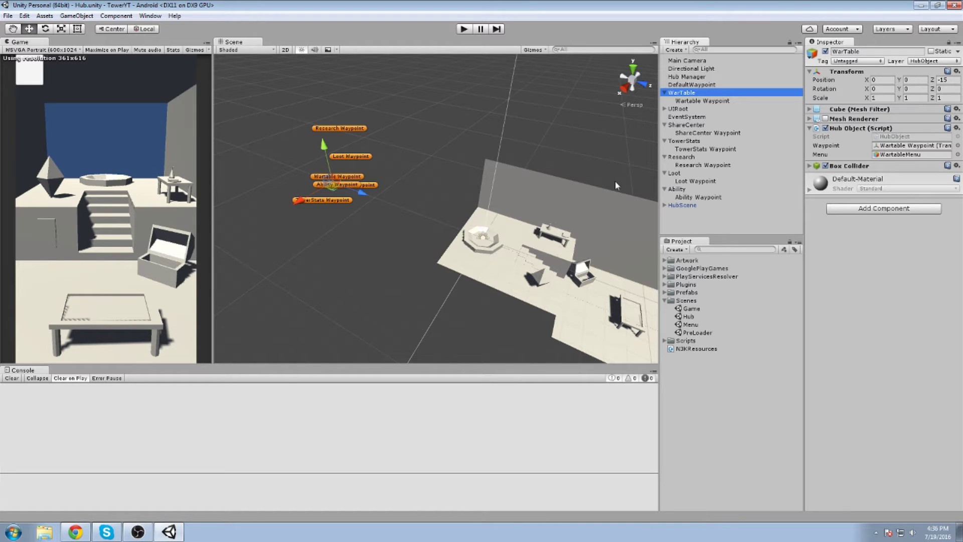
# Show the WarTable placeholder's mesh temporarily to locate its cube in the scene
pyautogui.click(826, 119)
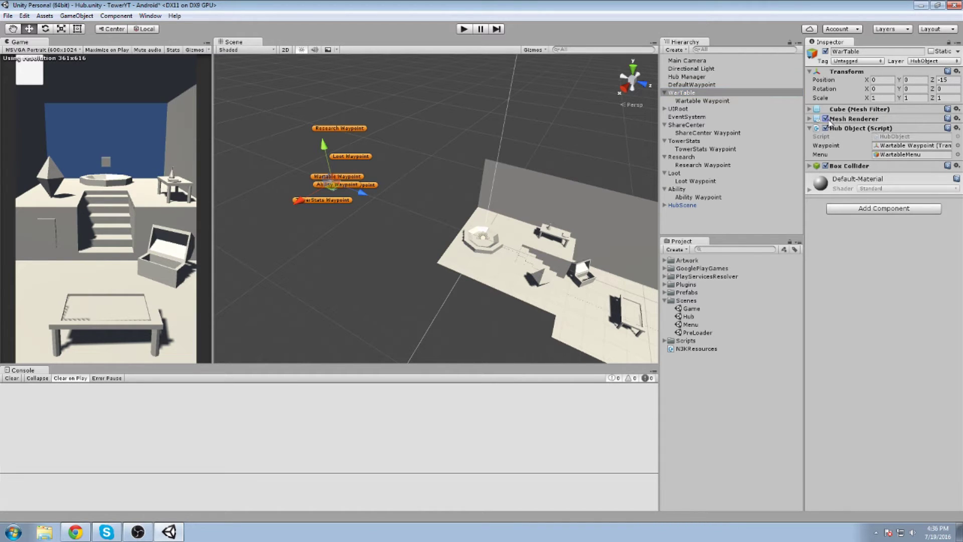
pyautogui.moveTo(575, 143); pyautogui.dragTo(502, 121, button='middle')
pyautogui.click(697, 93)
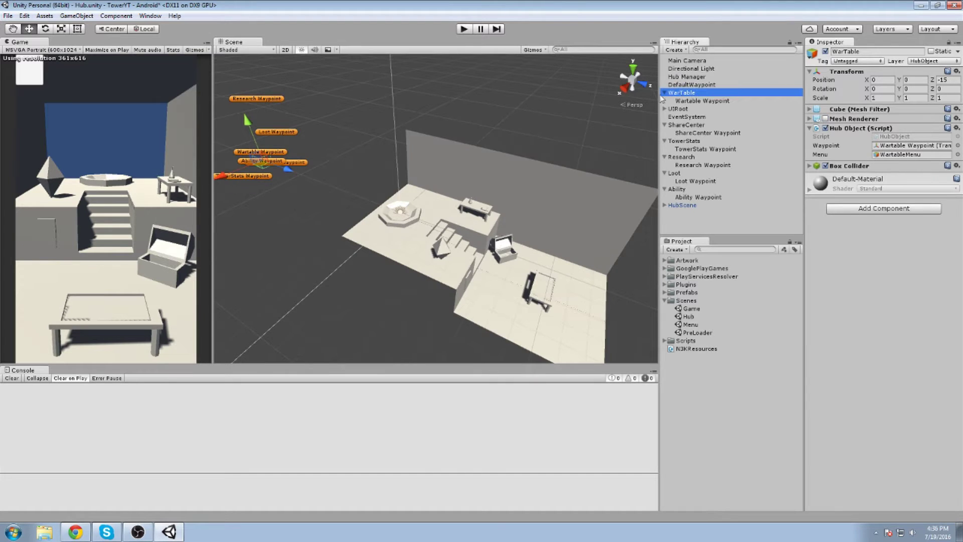
# Move the WarTable placeholder with its waypoint onto the modeled table, to about Y -1.89 and Z 9.67
pyautogui.scroll(-2, 447, 114)
pyautogui.moveTo(316, 178); pyautogui.dragTo(525, 253)
pyautogui.moveTo(526, 270); pyautogui.dragTo(432, 185, button='middle')
pyautogui.scroll(3, 433, 185)
pyautogui.moveTo(494, 169); pyautogui.dragTo(404, 144, button='middle')
pyautogui.moveTo(349, 124); pyautogui.dragTo(458, 182, button='middle')
pyautogui.scroll(3, 561, 236)
pyautogui.moveTo(382, 157); pyautogui.dragTo(421, 175)
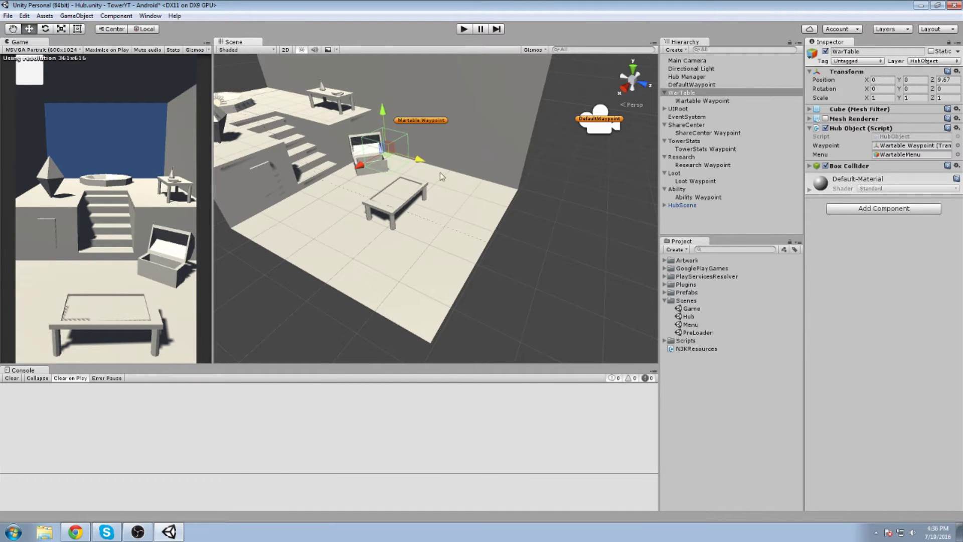
pyautogui.moveTo(495, 189); pyautogui.dragTo(454, 178, button='right')
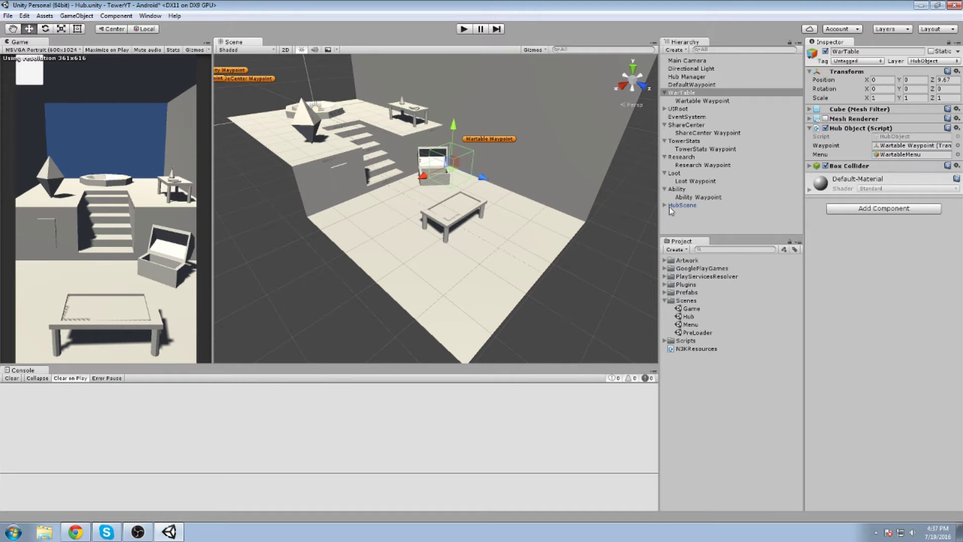
pyautogui.moveTo(453, 128); pyautogui.dragTo(452, 197)
pyautogui.scroll(3, 482, 195)
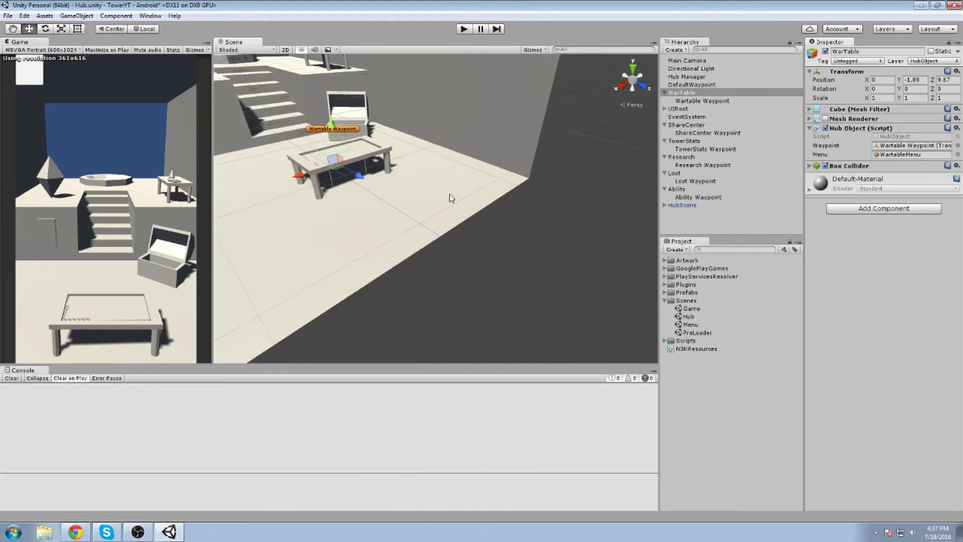
pyautogui.moveTo(452, 198); pyautogui.dragTo(433, 181, button='right')
# Turn on gizmos in the Game view
pyautogui.click(195, 50)
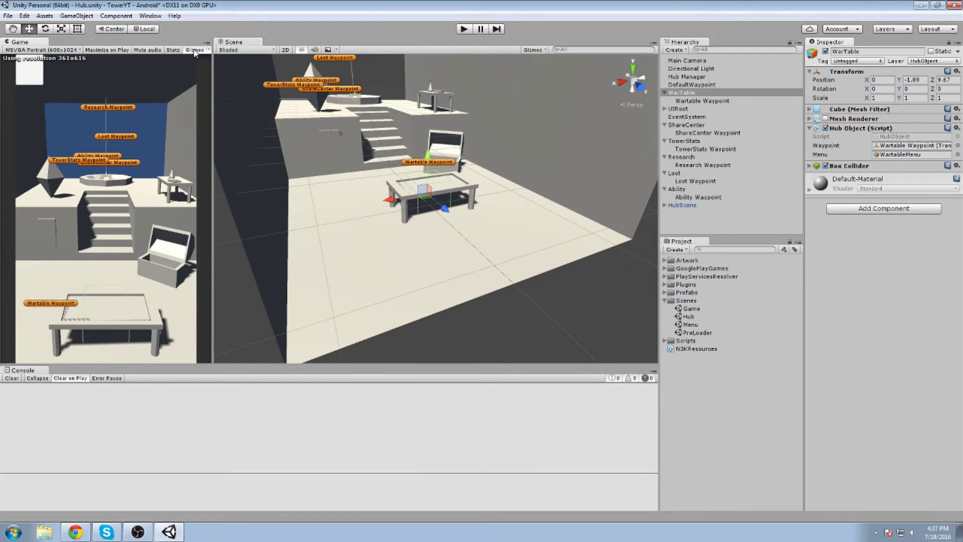
pyautogui.moveTo(351, 155); pyautogui.dragTo(322, 101, button='middle')
pyautogui.moveTo(335, 128); pyautogui.dragTo(447, 181, button='middle')
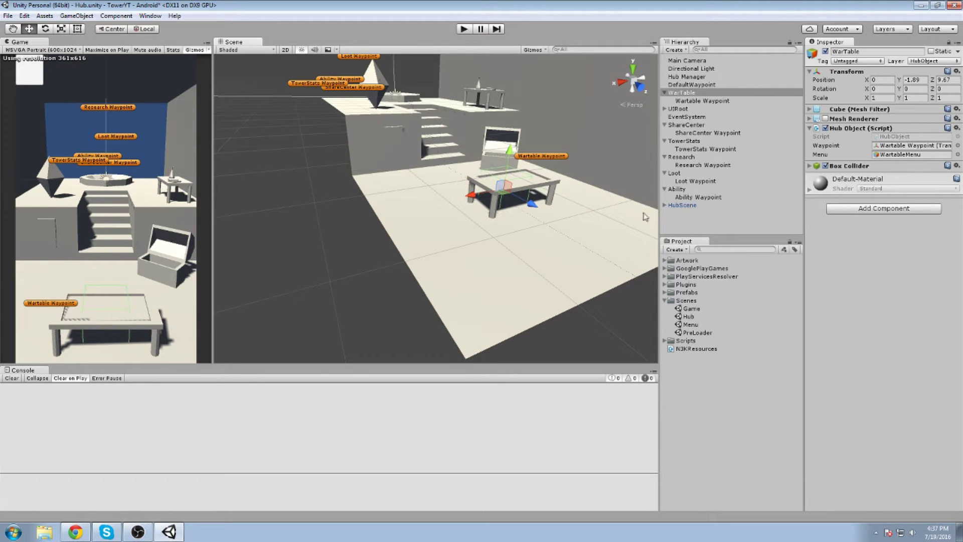
# Expand HubScene in the hierarchy to list its models and frame the WarTable placeholder in the scene
pyautogui.click(666, 206)
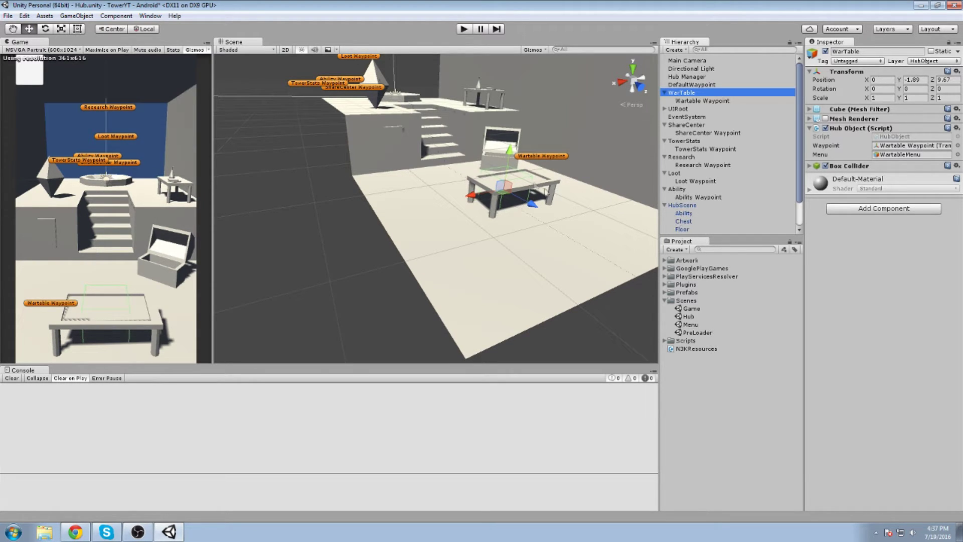
pyautogui.scroll(-1, 629, 203)
pyautogui.scroll(-1, 686, 211)
pyautogui.keyDown('alt'); pyautogui.moveTo(596, 151); pyautogui.dragTo(620, 143); pyautogui.keyUp('alt')
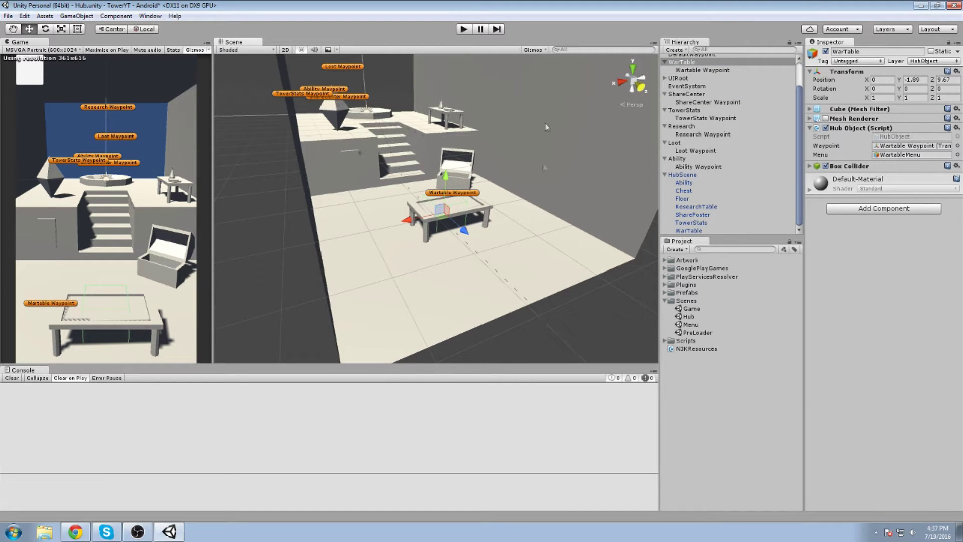
pyautogui.keyDown('alt'); pyautogui.moveTo(545, 127); pyautogui.dragTo(593, 134); pyautogui.keyUp('alt')
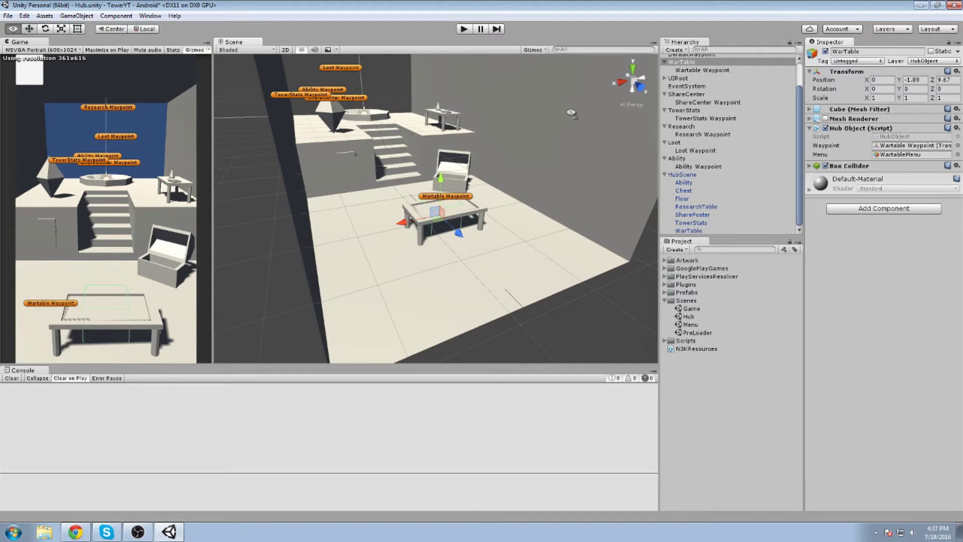
pyautogui.moveTo(571, 113); pyautogui.dragTo(556, 121, button='right')
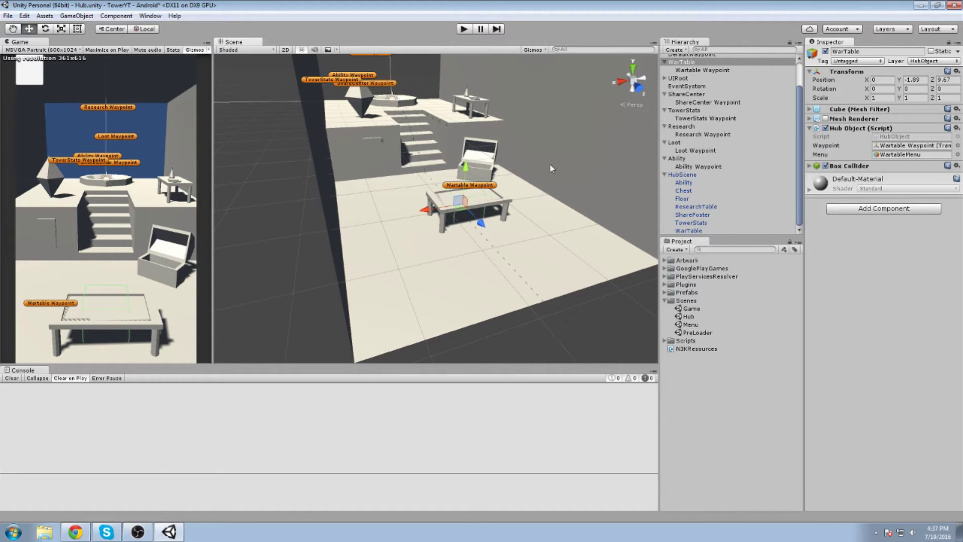
pyautogui.press('f')
# Collapse the UIRoot, ShareCenter, TowerStats, Research, Loot and Ability groups in the hierarchy
pyautogui.click(665, 78)
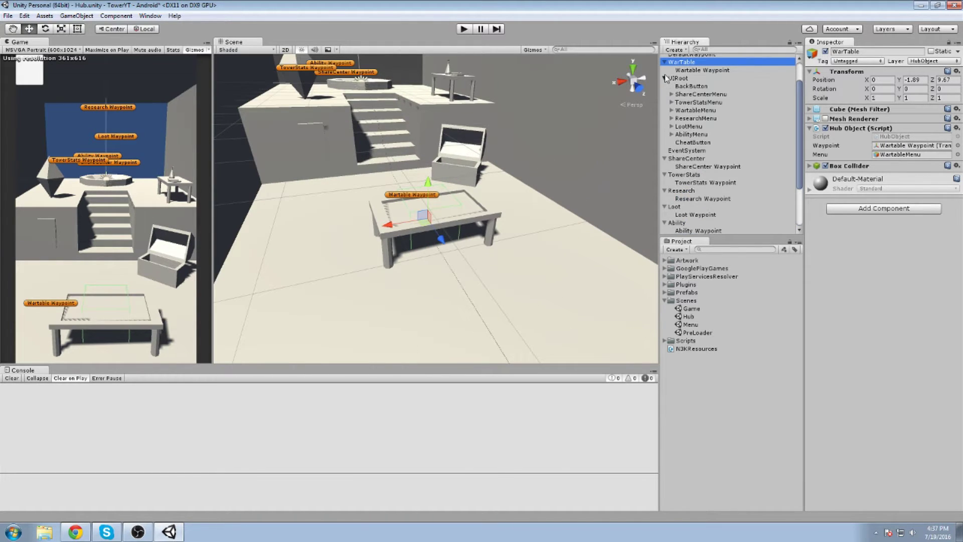
pyautogui.click(665, 78)
pyautogui.click(664, 94)
pyautogui.click(664, 110)
pyautogui.click(664, 126)
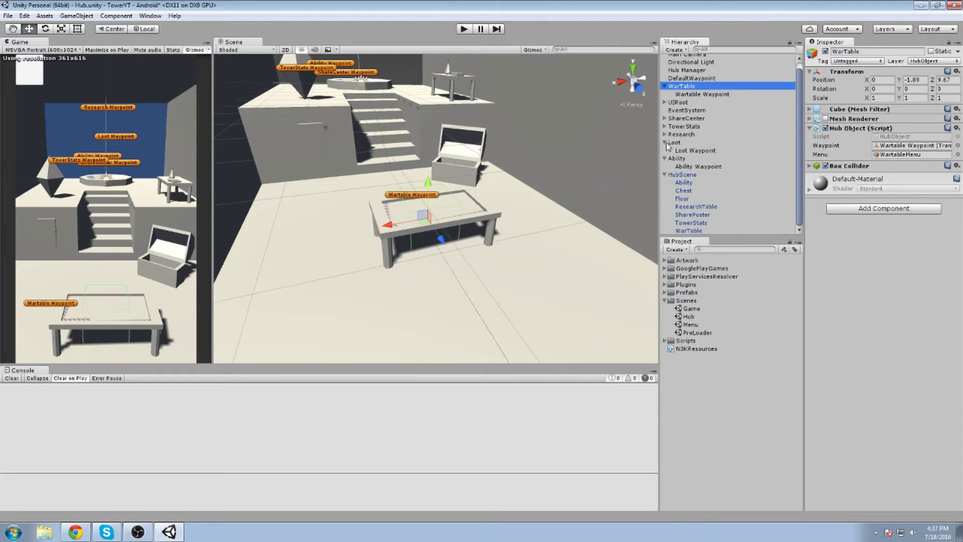
pyautogui.click(665, 142)
pyautogui.click(664, 157)
pyautogui.scroll(4, 569, 148)
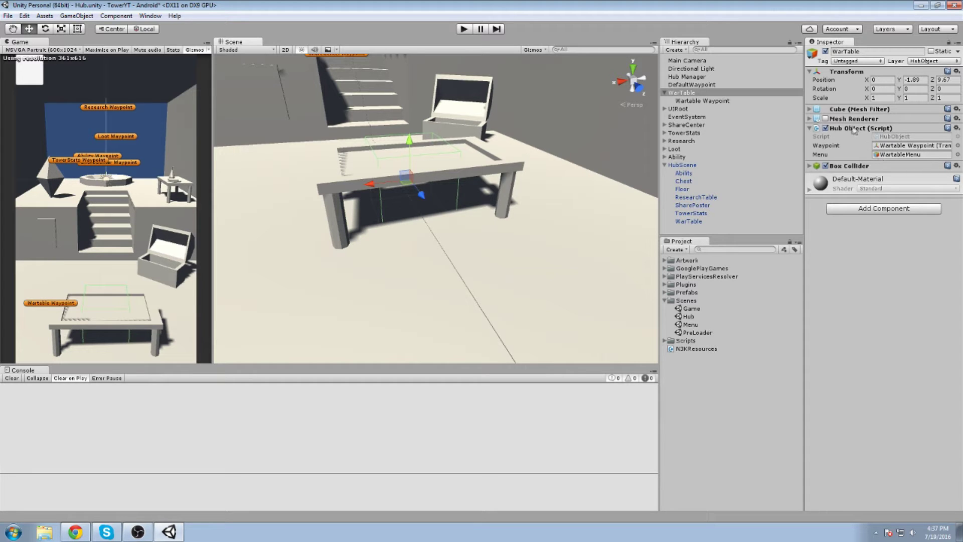
# Transfer the Hub Object script with its waypoint and menu references from the WarTable placeholder to HubScene's WarTable model
pyautogui.moveTo(681, 93); pyautogui.dragTo(693, 223)
pyautogui.click(688, 93)
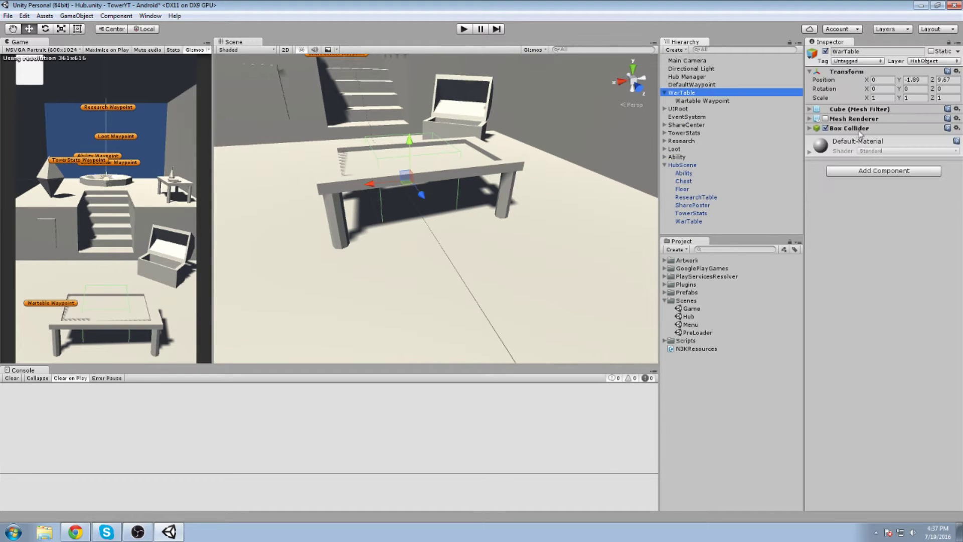
pyautogui.moveTo(682, 93); pyautogui.dragTo(705, 223)
# Move Wartable Waypoint out of the WarTable placeholder to the hierarchy root and delete the placeholder
pyautogui.moveTo(697, 101)
pyautogui.mouseDown()
pyautogui.moveTo(709, 103)
pyautogui.moveTo(703, 92)
pyautogui.mouseUp()
pyautogui.click(690, 102)
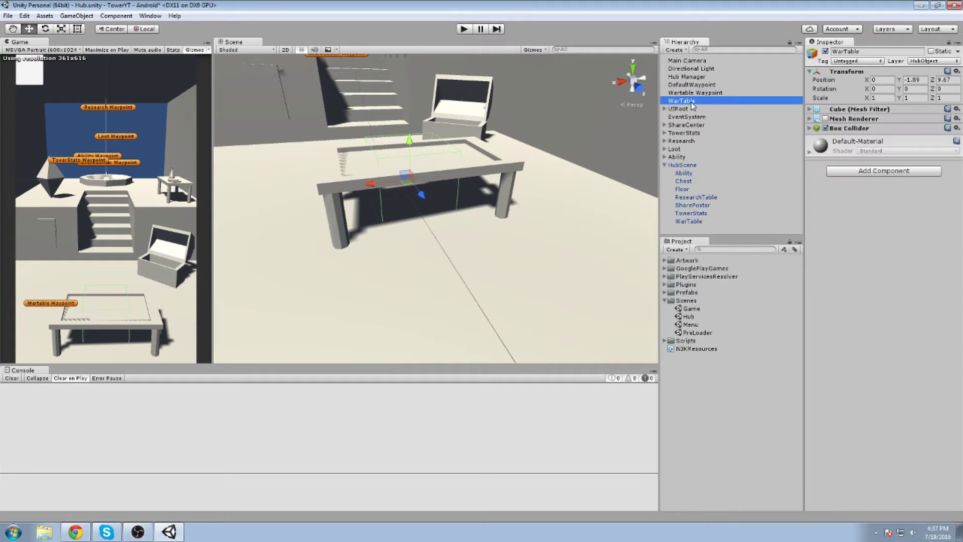
pyautogui.press('Delete')
# Add a Box Collider to the WarTable model inside HubScene
pyautogui.click(705, 213)
pyautogui.press('f')
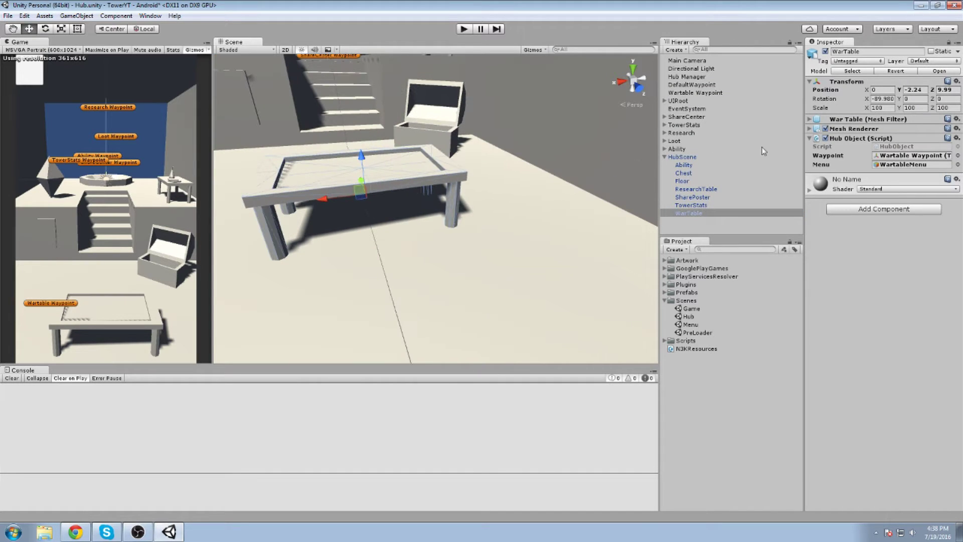
pyautogui.click(875, 209)
pyautogui.write('box')
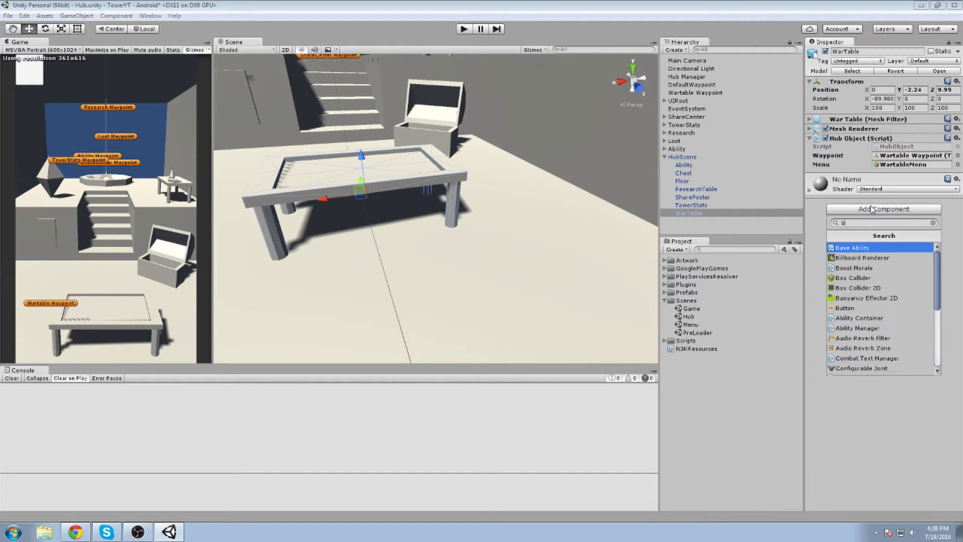
pyautogui.press('Return')
pyautogui.moveTo(489, 235); pyautogui.dragTo(444, 209, button='middle')
pyautogui.moveTo(432, 197); pyautogui.dragTo(357, 134, button='right')
pyautogui.moveTo(357, 135); pyautogui.dragTo(400, 186, button='middle')
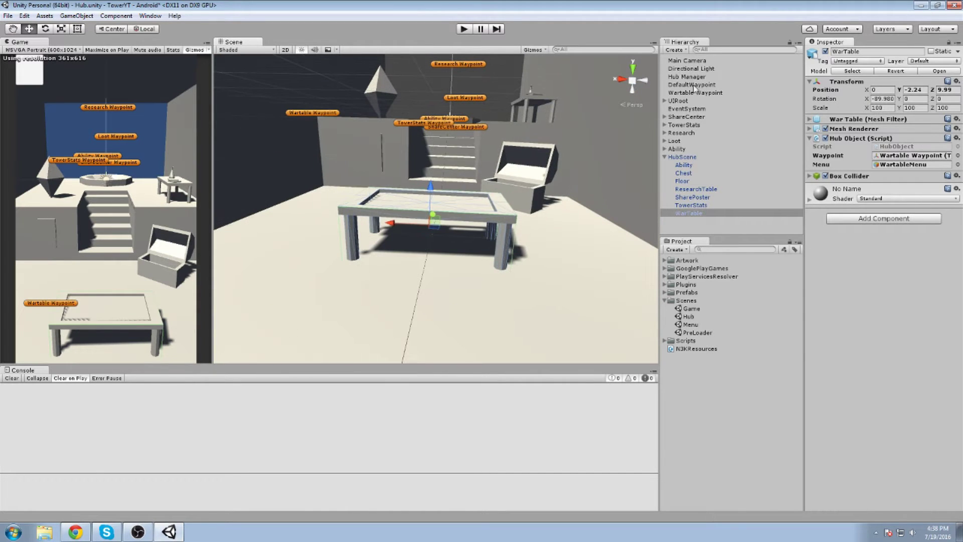
# Turn off scene lighting in the Scene view and examine the WarTable's box collider around the table
pyautogui.click(301, 49)
pyautogui.scroll(4, 481, 201)
pyautogui.moveTo(484, 200)
pyautogui.mouseDown(button='middle')
pyautogui.moveTo(397, 217)
pyautogui.moveTo(488, 200)
pyautogui.mouseUp(button='middle')
pyautogui.scroll(5, 488, 200)
pyautogui.moveTo(441, 224); pyautogui.dragTo(414, 230, button='middle')
pyautogui.moveTo(415, 229); pyautogui.dragTo(416, 260, button='right')
pyautogui.moveTo(414, 285); pyautogui.dragTo(419, 251, button='middle')
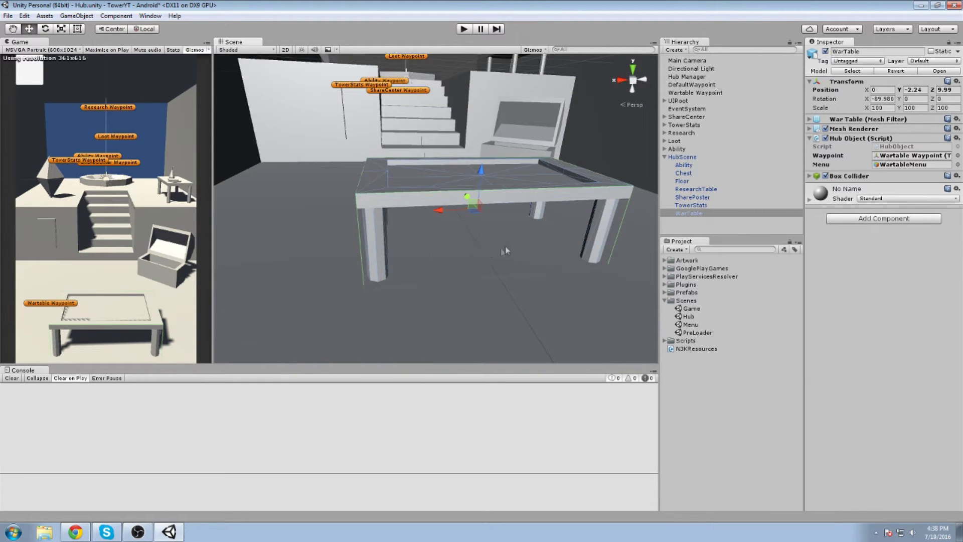
pyautogui.keyDown('alt'); pyautogui.moveTo(469, 256); pyautogui.dragTo(473, 205); pyautogui.keyUp('alt')
pyautogui.moveTo(473, 205)
pyautogui.mouseDown(button='middle')
pyautogui.moveTo(490, 139)
pyautogui.moveTo(478, 207)
pyautogui.mouseUp(button='middle')
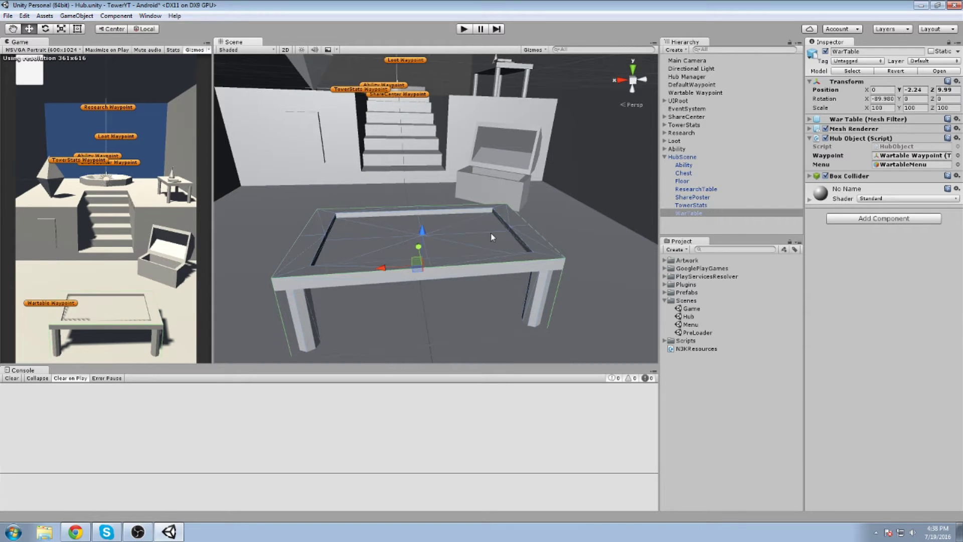
pyautogui.scroll(2, 437, 242)
pyautogui.moveTo(365, 173); pyautogui.dragTo(448, 190, button='middle')
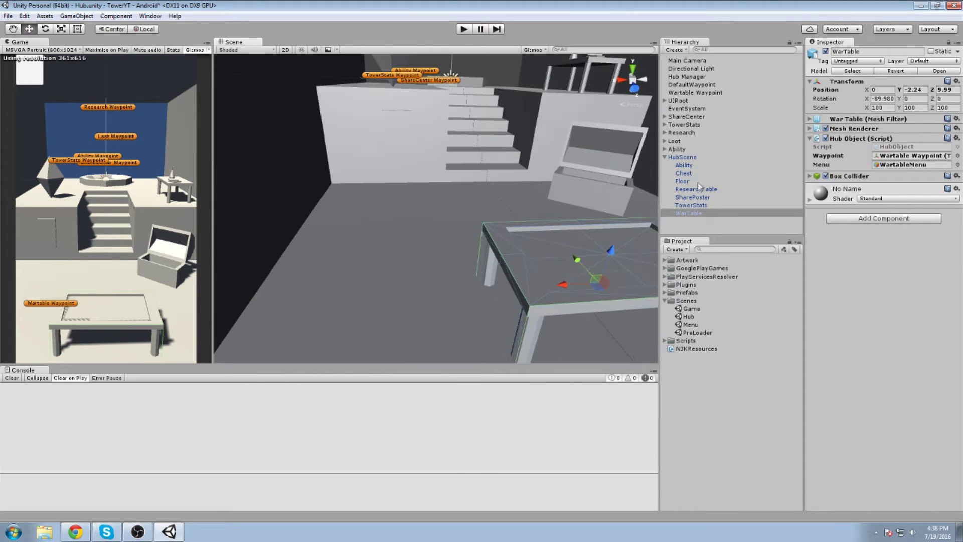
# Select Wartable Waypoint and frame the scene view looking down over the war table as its camera angle
pyautogui.click(688, 93)
pyautogui.press('f')
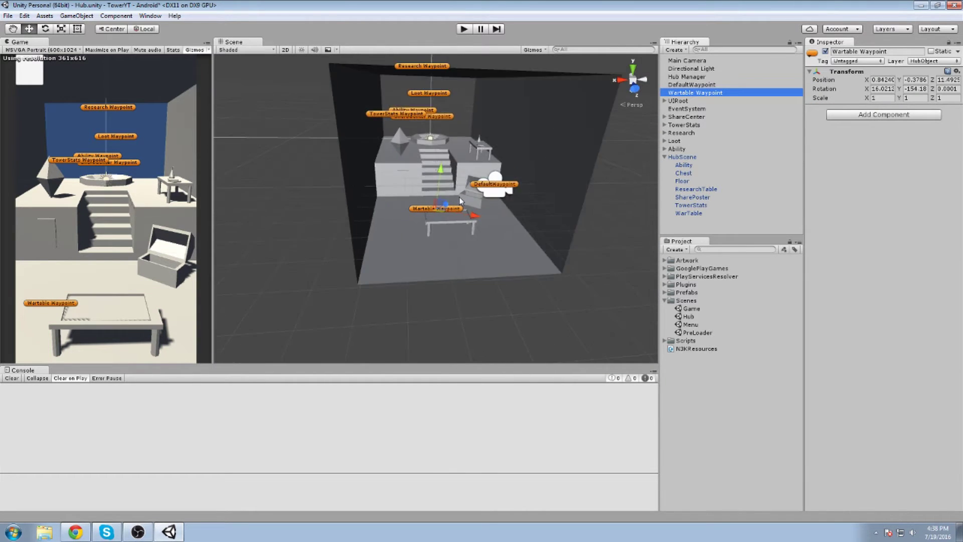
pyautogui.keyDown('alt'); pyautogui.moveTo(460, 200); pyautogui.dragTo(527, 217); pyautogui.keyUp('alt')
pyautogui.moveTo(526, 214); pyautogui.dragTo(502, 175, button='right')
pyautogui.keyDown('alt'); pyautogui.moveTo(503, 176); pyautogui.dragTo(438, 169); pyautogui.keyUp('alt')
pyautogui.moveTo(439, 170); pyautogui.dragTo(450, 169, button='right')
pyautogui.keyDown('alt'); pyautogui.moveTo(450, 170); pyautogui.dragTo(448, 201); pyautogui.keyUp('alt')
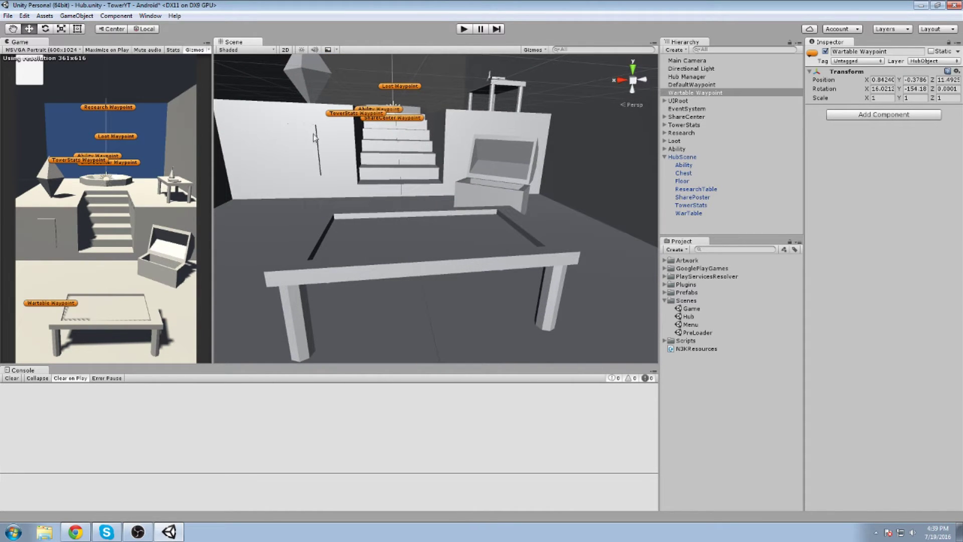
pyautogui.keyDown('alt'); pyautogui.moveTo(459, 184); pyautogui.dragTo(486, 86); pyautogui.keyUp('alt')
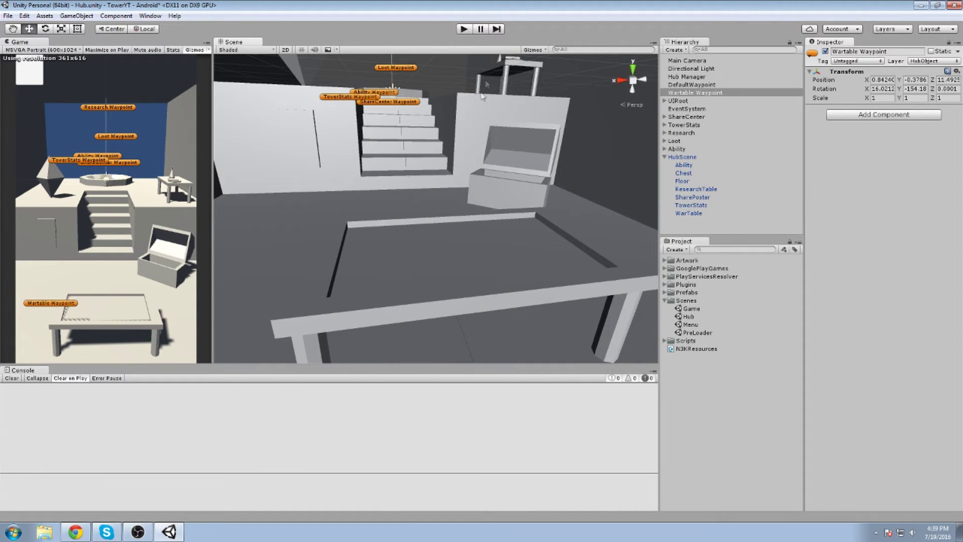
# Try to align Wartable Waypoint with the current scene view over the war table, and undo the last change
pyautogui.click(718, 94)
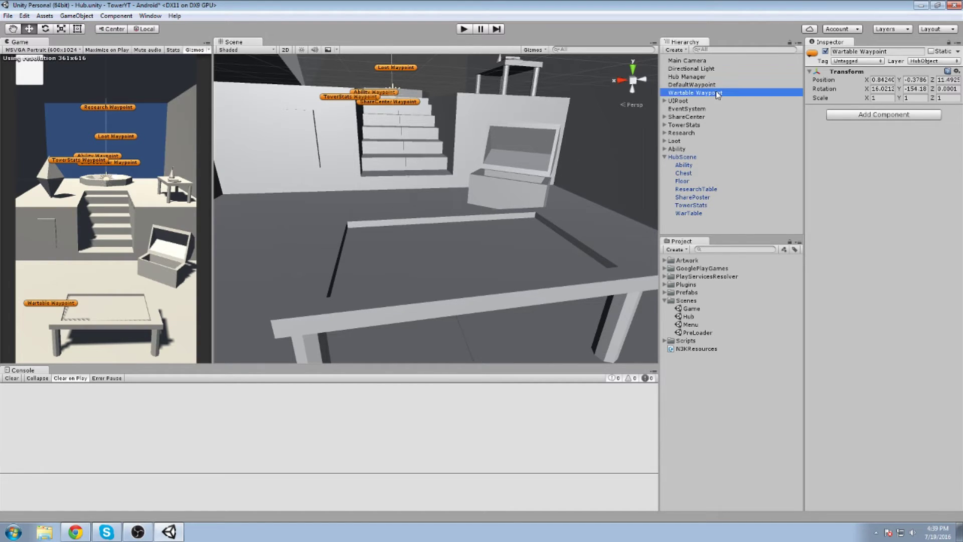
pyautogui.click(78, 16)
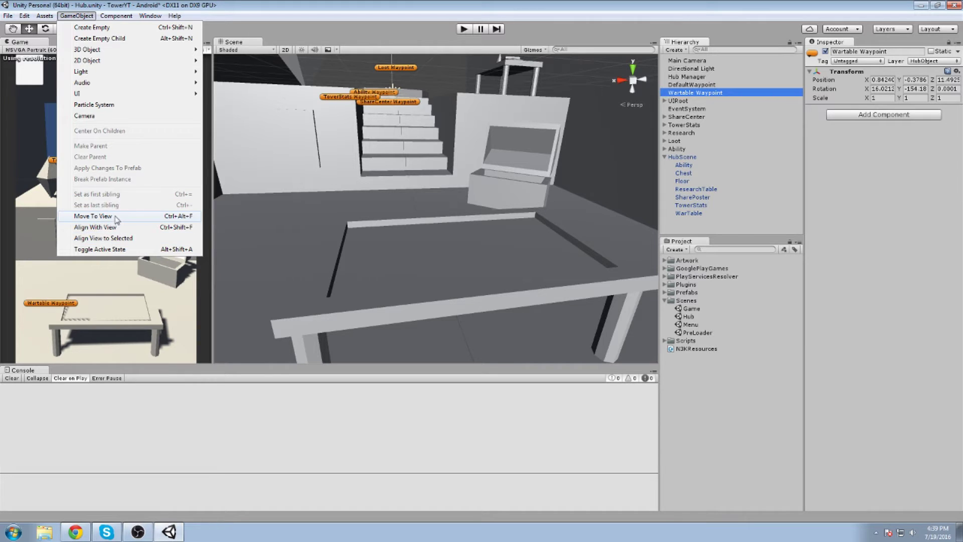
pyautogui.click(93, 216)
pyautogui.moveTo(507, 202); pyautogui.dragTo(556, 199, button='middle')
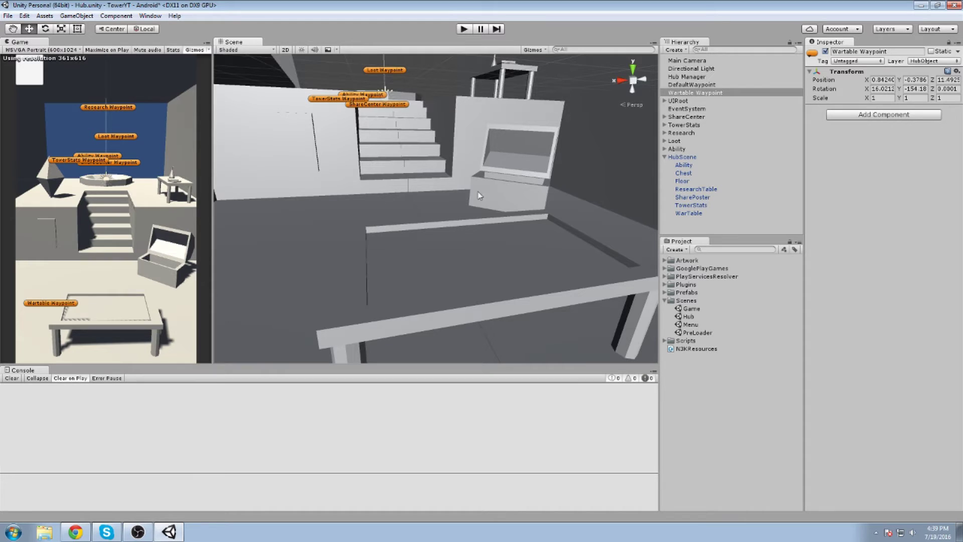
pyautogui.click(704, 94)
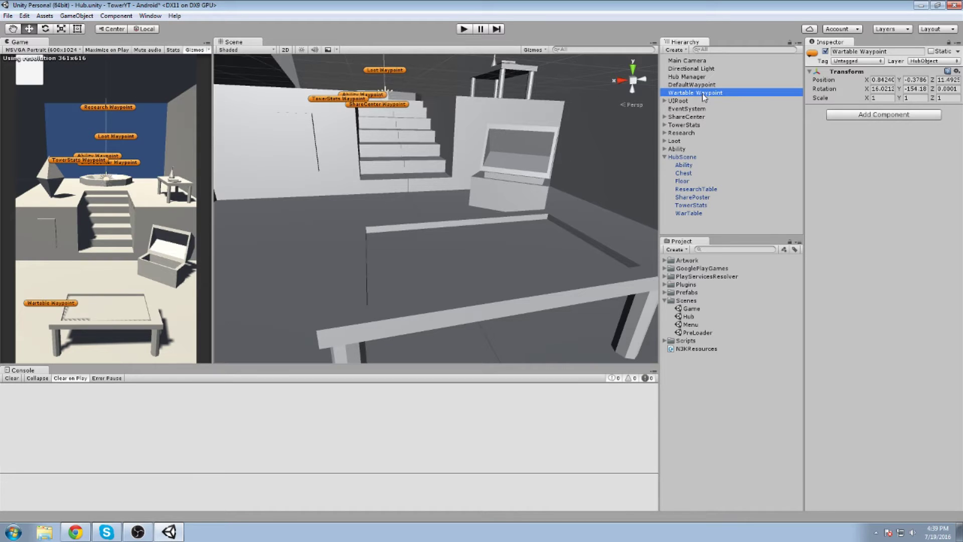
pyautogui.click(24, 15)
pyautogui.moveTo(46, 16)
pyautogui.moveTo(77, 17)
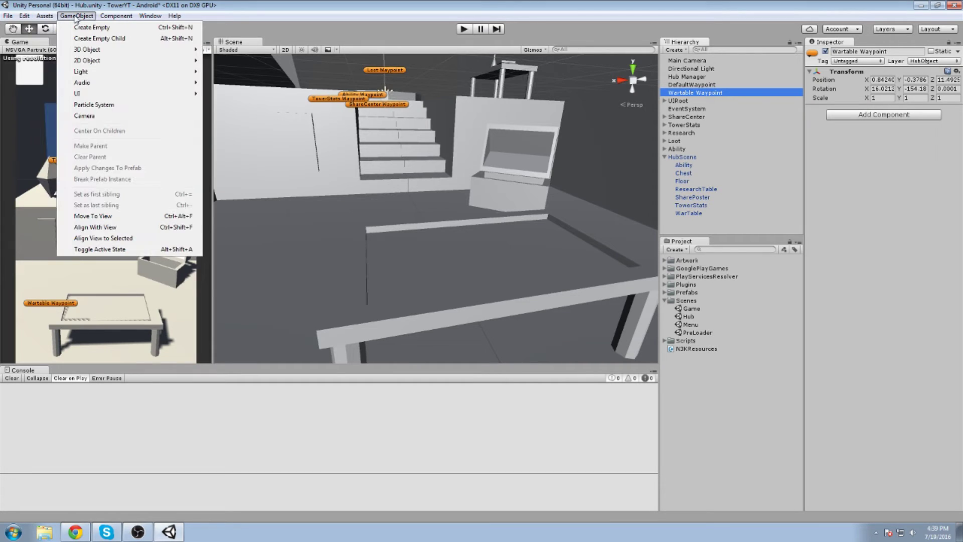
pyautogui.click(103, 229)
pyautogui.scroll(-3, 437, 191)
pyautogui.moveTo(446, 183); pyautogui.dragTo(591, 238, button='right')
pyautogui.hotkey('ctrl', 'z')
# Save the Hub scene, open the PreLoader scene and run the game from it
pyautogui.hotkey('ctrl', 's')
pyautogui.keyDown('alt'); pyautogui.moveTo(591, 238); pyautogui.dragTo(401, 217); pyautogui.keyUp('alt')
pyautogui.moveTo(402, 217); pyautogui.dragTo(445, 250, button='middle')
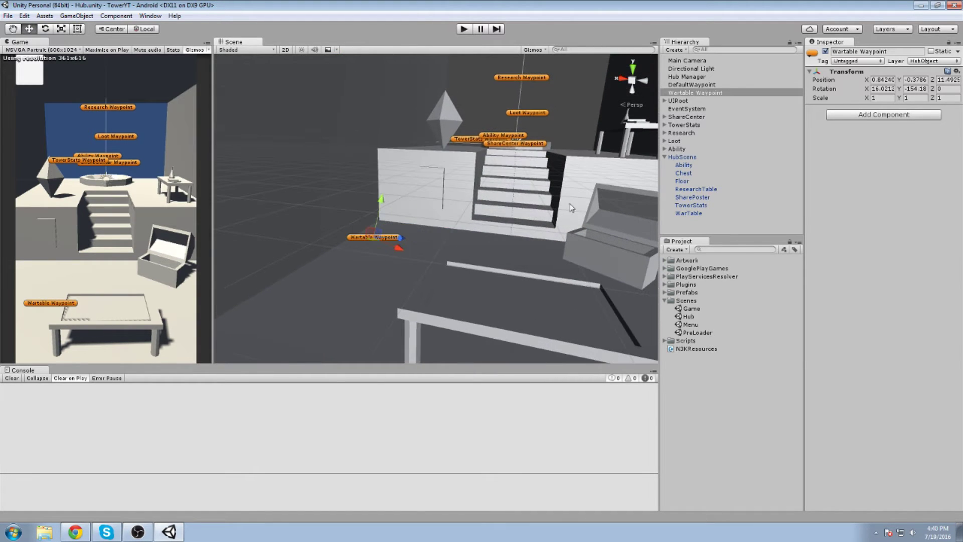
pyautogui.doubleClick(696, 333)
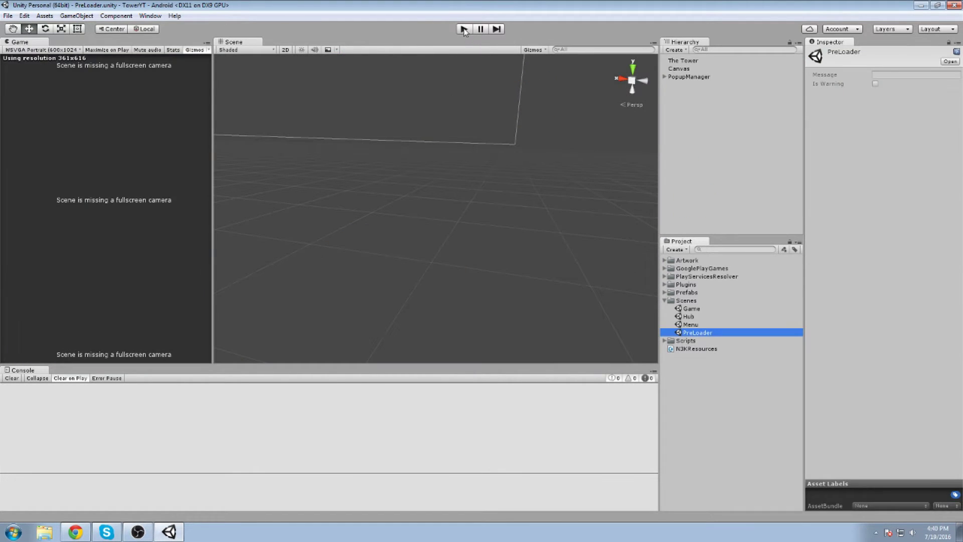
pyautogui.click(463, 29)
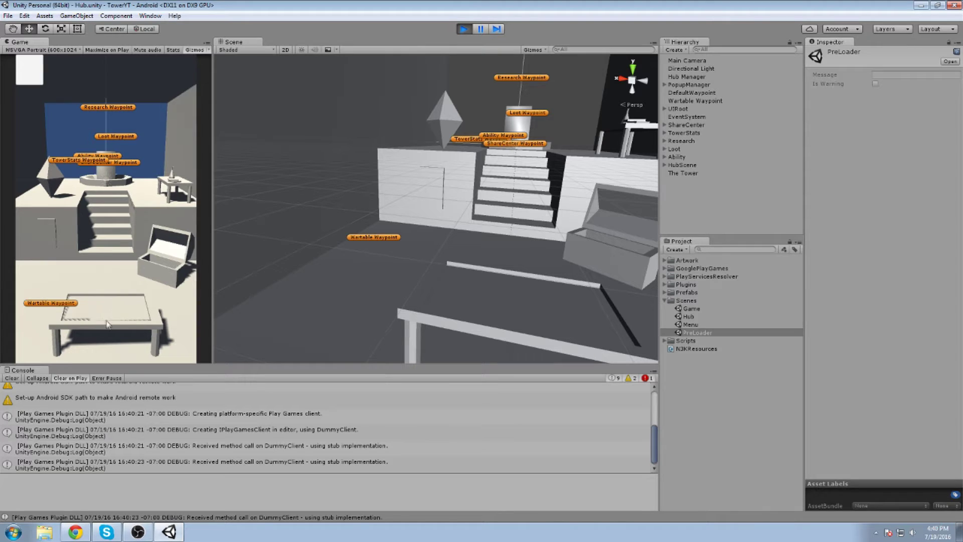
# Set the WarTable's layer to HubObject and test the table's difficulty menu in the running game
pyautogui.click(465, 282)
pyautogui.moveTo(463, 276); pyautogui.dragTo(430, 216, button='middle')
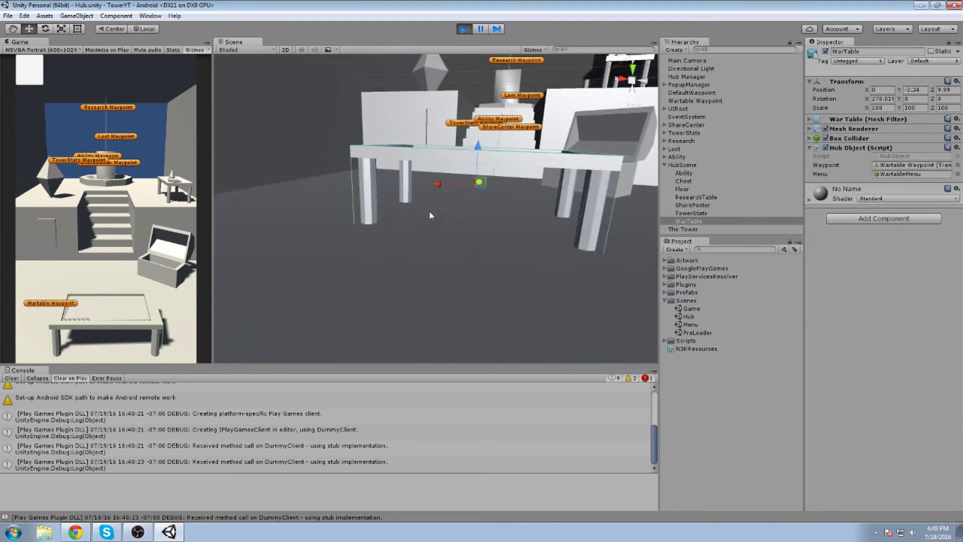
pyautogui.moveTo(530, 181); pyautogui.dragTo(525, 208, button='middle')
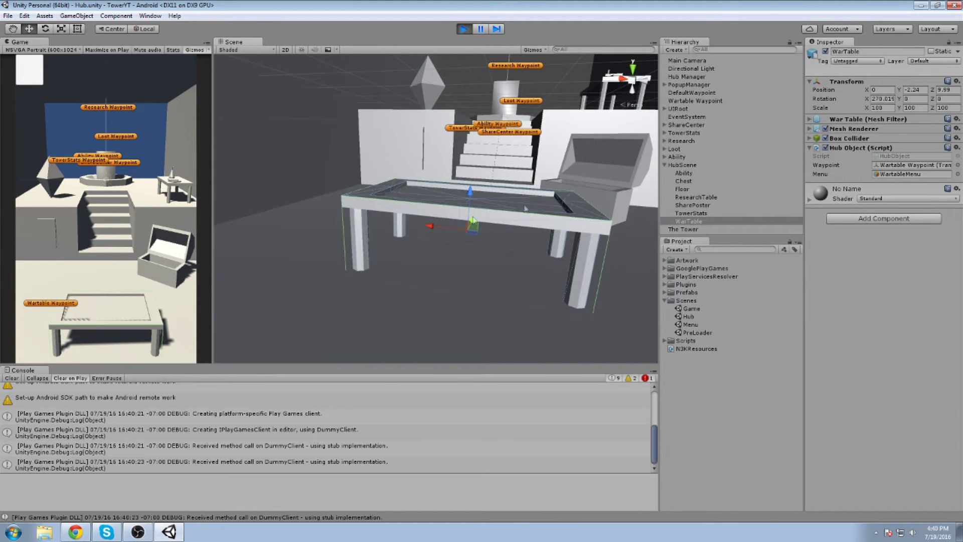
pyautogui.click(844, 62)
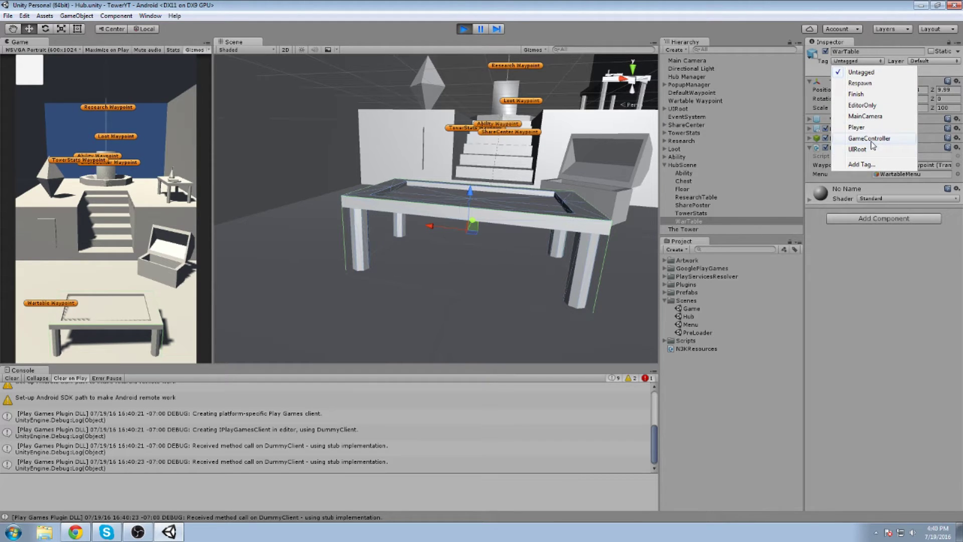
pyautogui.click(934, 61)
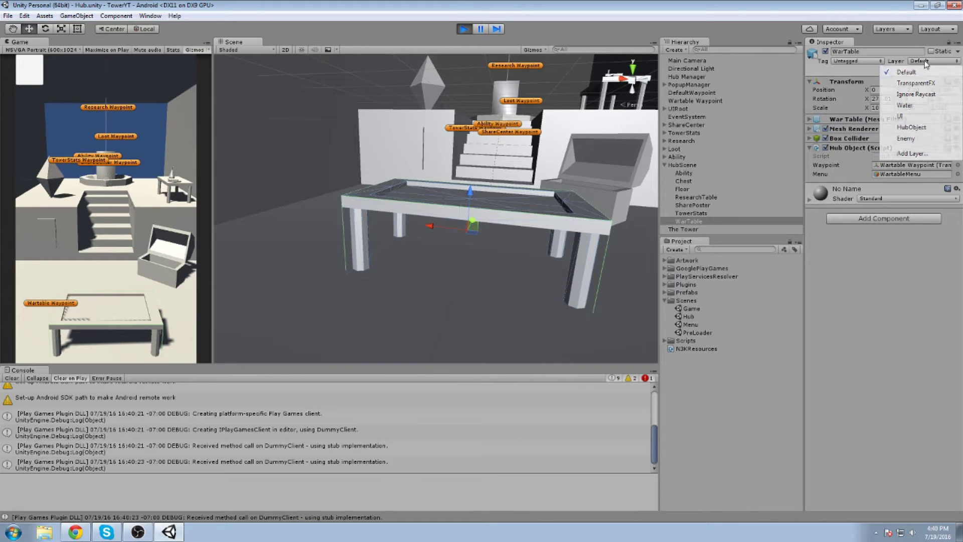
pyautogui.click(922, 128)
pyautogui.click(152, 319)
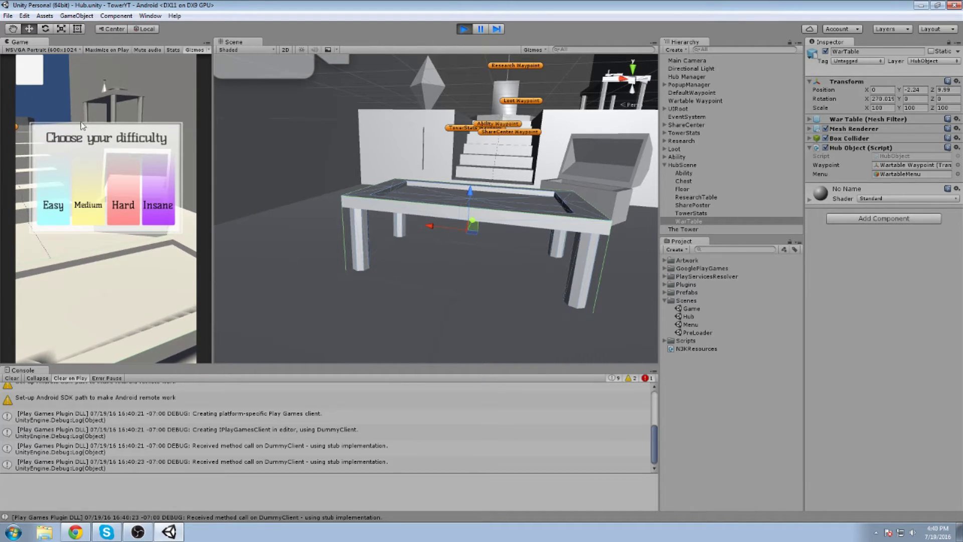
pyautogui.click(103, 301)
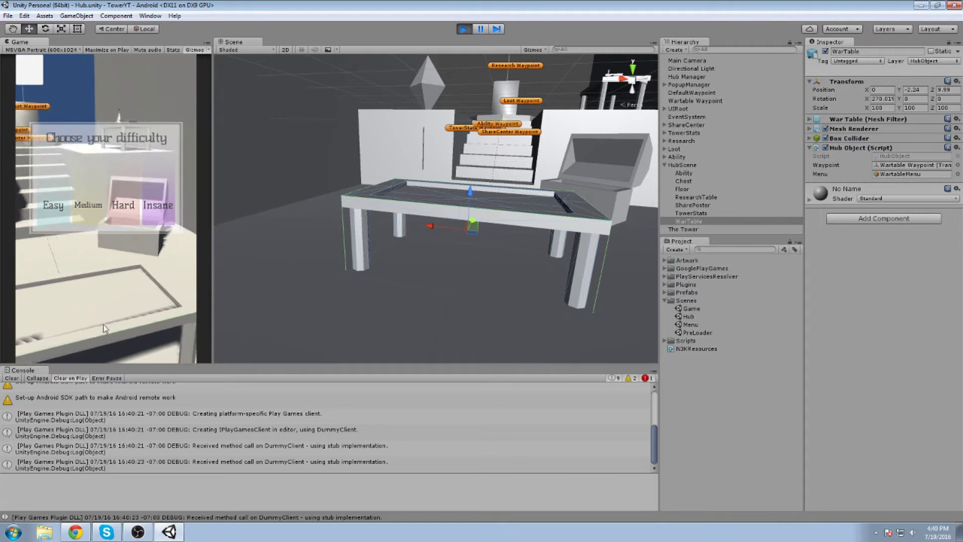
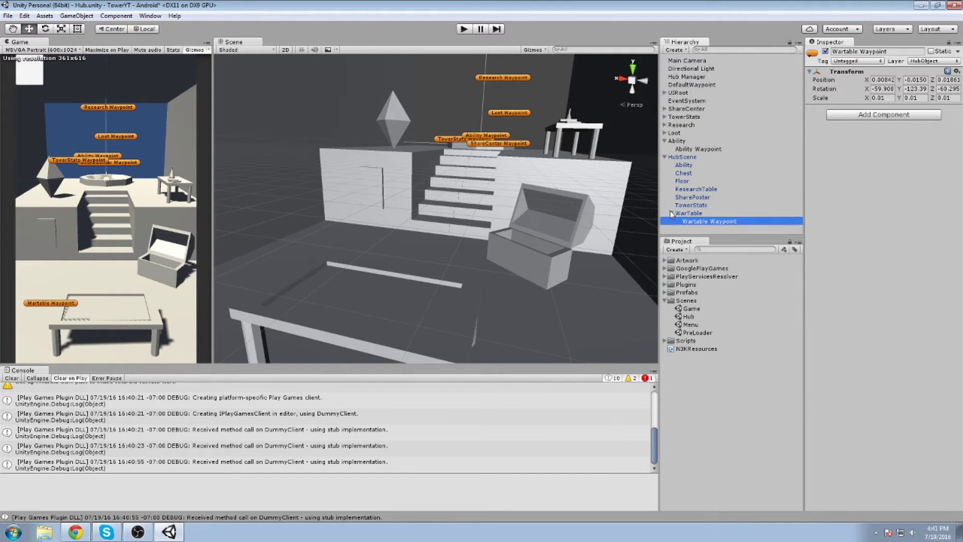
# Save the scene and move ShareCenter Waypoint out of ShareCenter into HubScene's SharePoster
pyautogui.click(672, 213)
pyautogui.hotkey('ctrl', 's')
pyautogui.rightClick(695, 83)
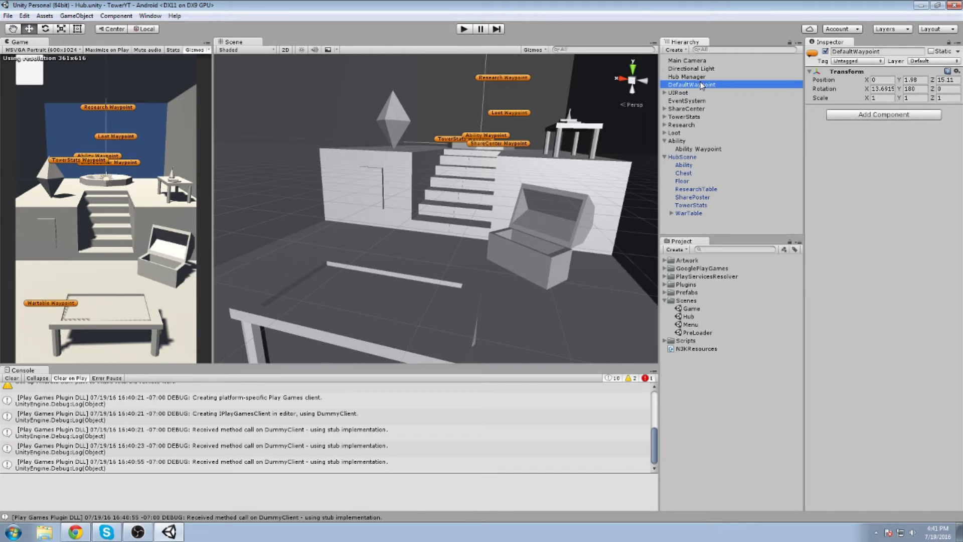
pyautogui.click(690, 77)
pyautogui.click(693, 109)
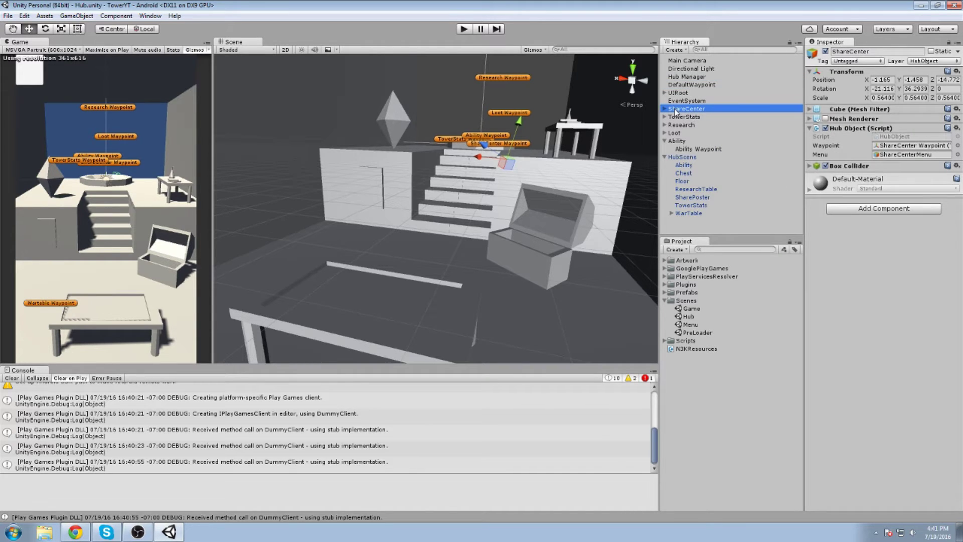
pyautogui.click(665, 109)
pyautogui.click(665, 109)
pyautogui.click(665, 109)
pyautogui.moveTo(691, 117); pyautogui.dragTo(689, 105)
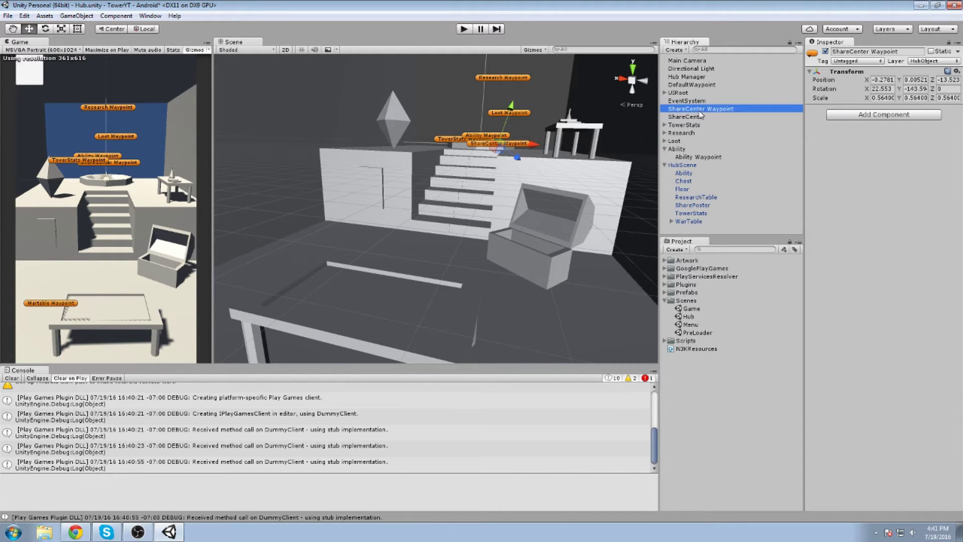
pyautogui.moveTo(700, 114); pyautogui.dragTo(704, 205)
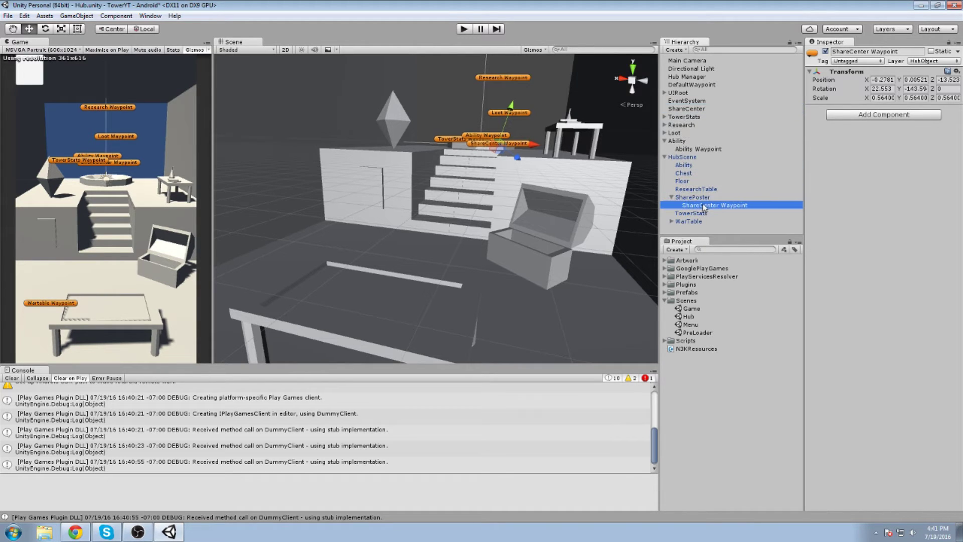
# Transfer ShareCenter's Hub Object script with its waypoint and menu to SharePoster, and add a Box Collider there
pyautogui.click(695, 109)
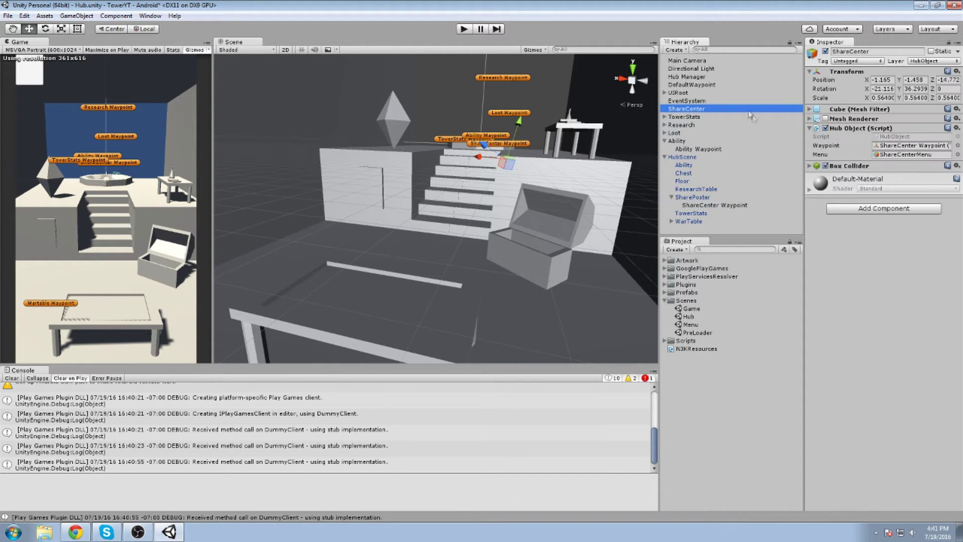
pyautogui.moveTo(848, 132); pyautogui.dragTo(697, 199)
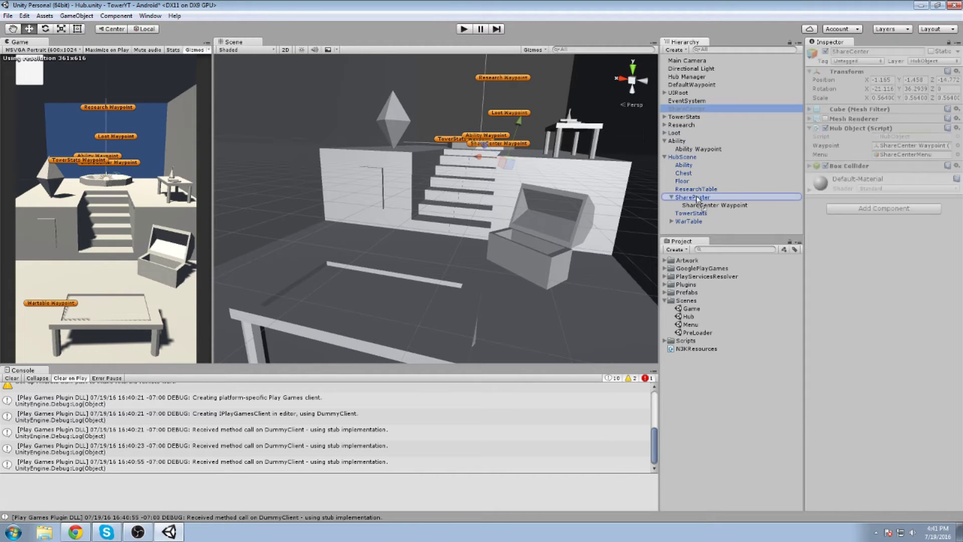
pyautogui.doubleClick(692, 197)
pyautogui.scroll(3, 417, 184)
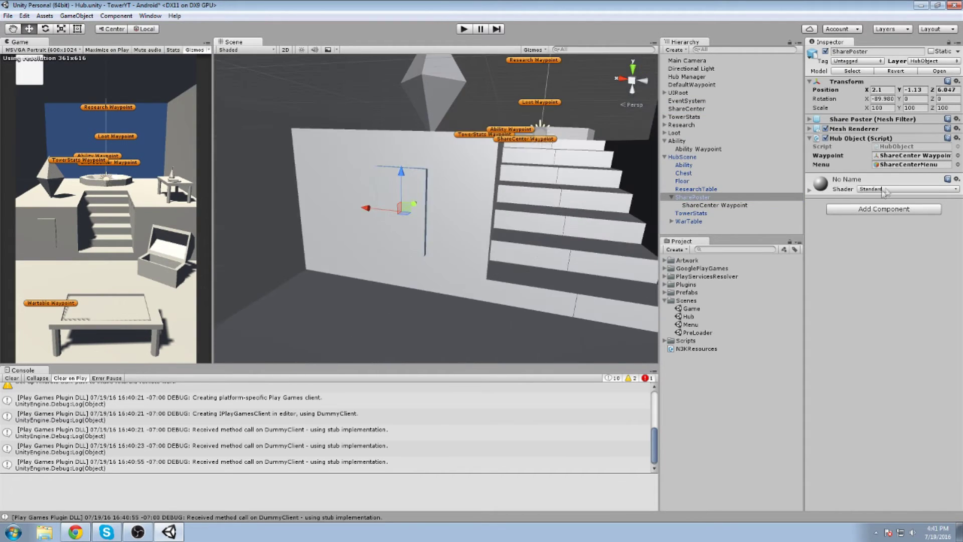
pyautogui.click(873, 208)
pyautogui.click(858, 248)
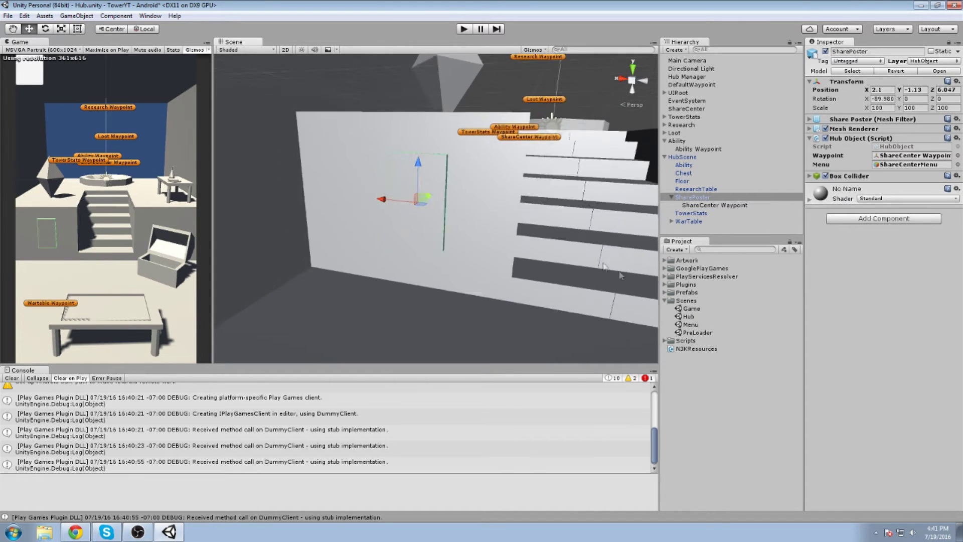
# Set the X size of SharePoster's box collider to 0.012
pyautogui.click(853, 177)
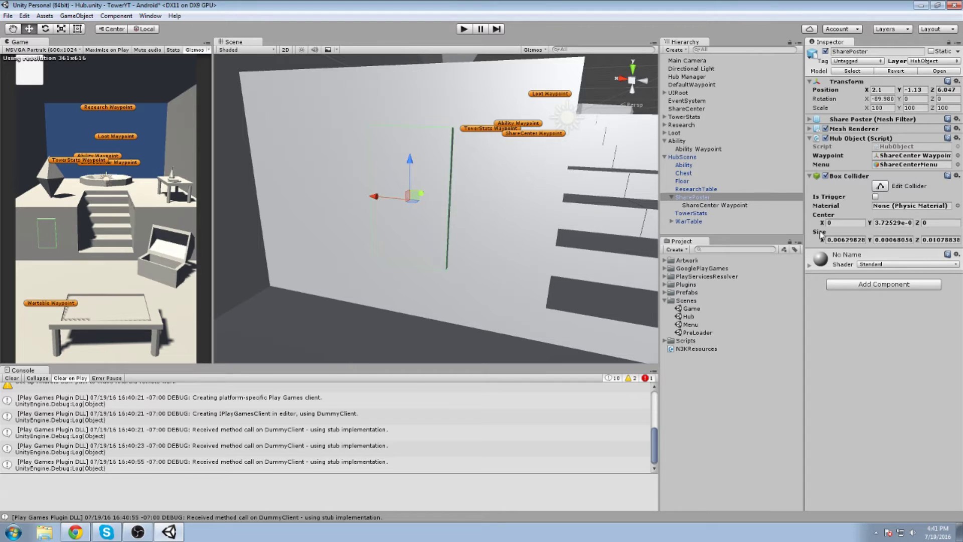
pyautogui.moveTo(821, 236)
pyautogui.mouseDown()
pyautogui.moveTo(811, 240)
pyautogui.moveTo(824, 236)
pyautogui.mouseUp()
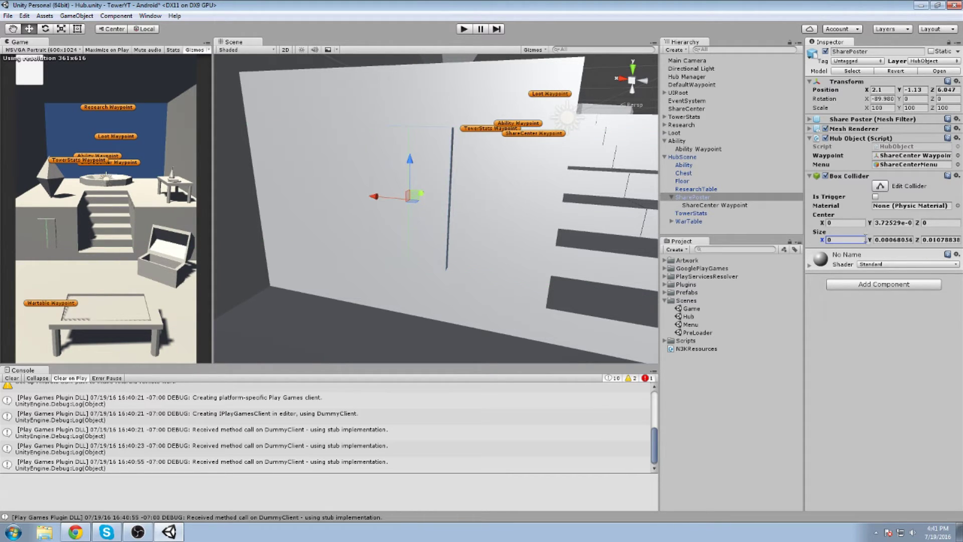
pyautogui.write('1')
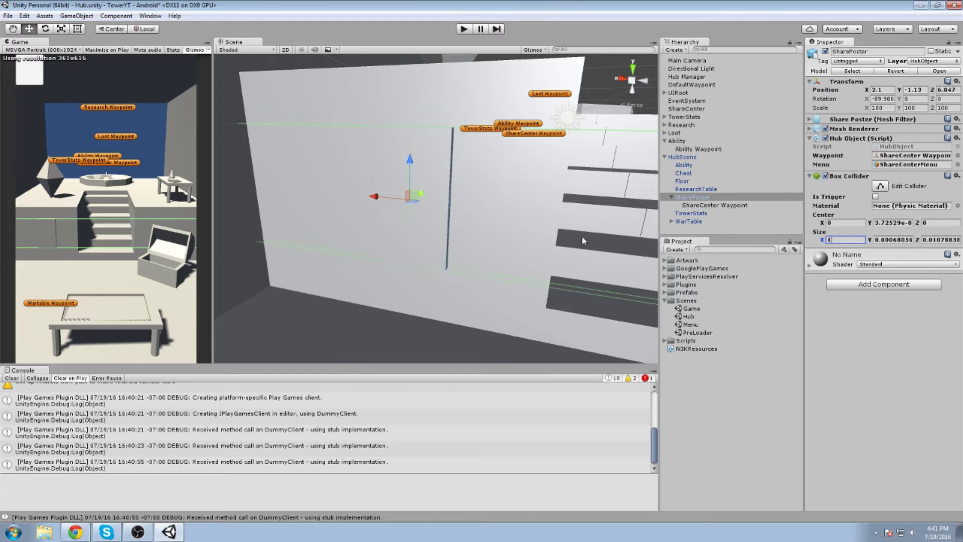
pyautogui.write('0')
pyautogui.write('.005')
pyautogui.press('BackSpace')
pyautogui.press('BackSpace')
pyautogui.write('1')
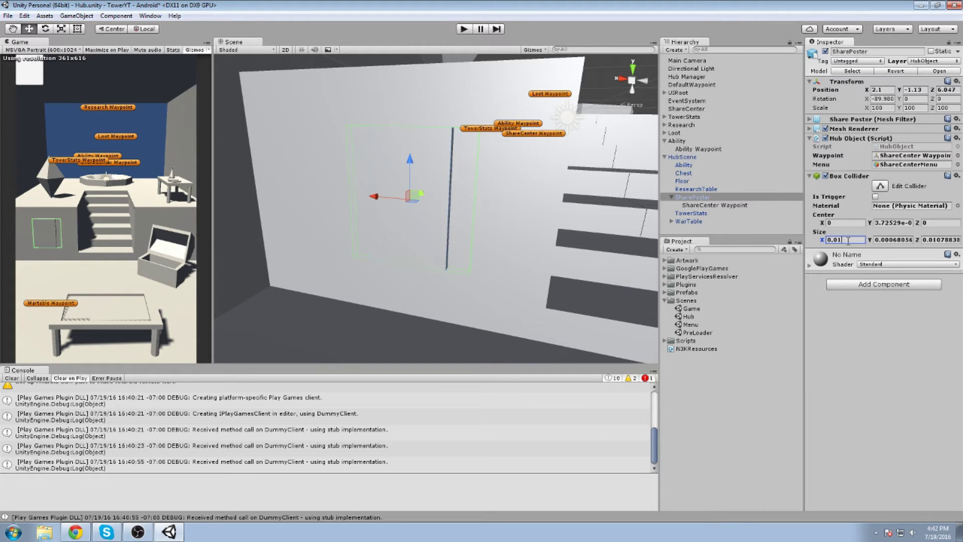
pyautogui.write('2')
pyautogui.press('Return')
# Set the Y size of SharePoster's box collider to 0.001 and the Z size to 0.015, and save the scene
pyautogui.click(894, 239)
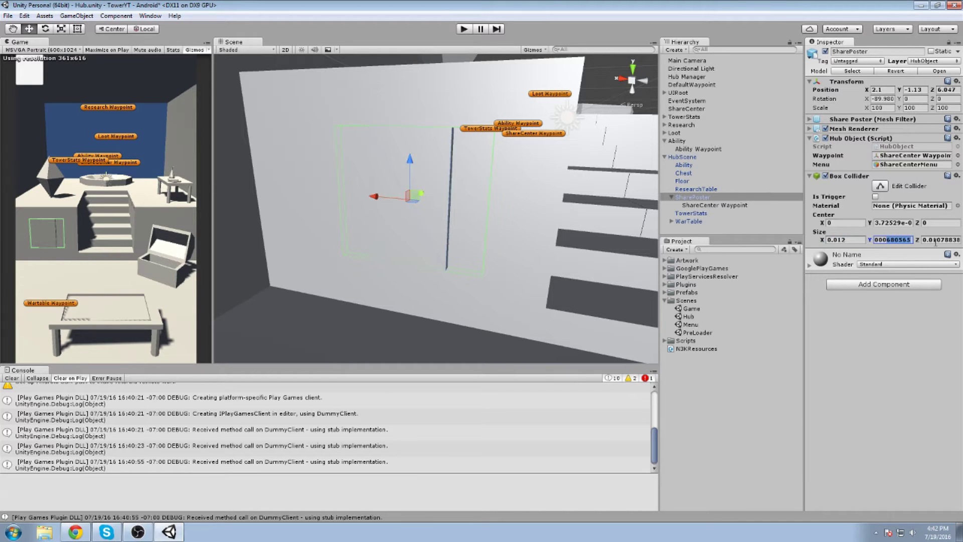
pyautogui.write('0.0009')
pyautogui.press('BackSpace')
pyautogui.press('BackSpace')
pyautogui.click(932, 239)
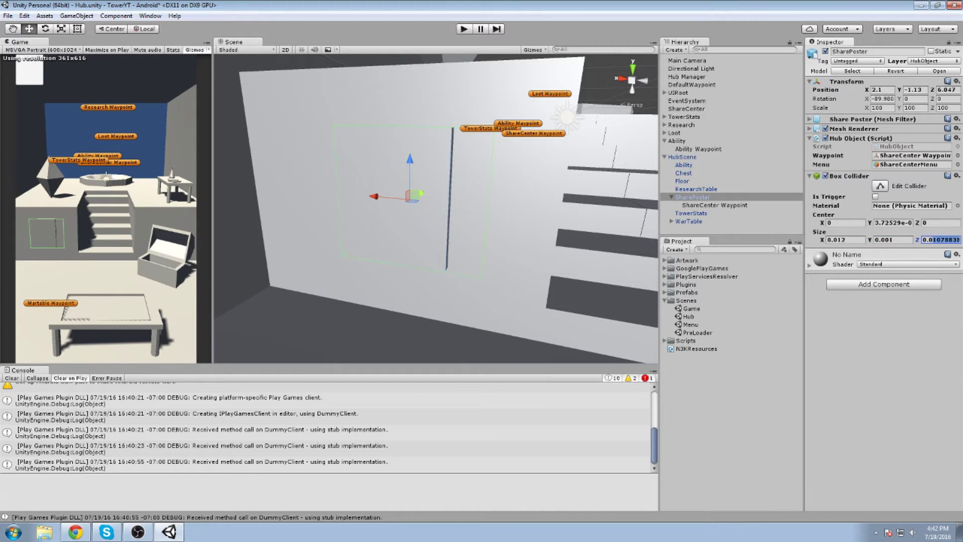
pyautogui.write('0.02')
pyautogui.press('BackSpace')
pyautogui.write('15')
pyautogui.hotkey('ctrl', 's')
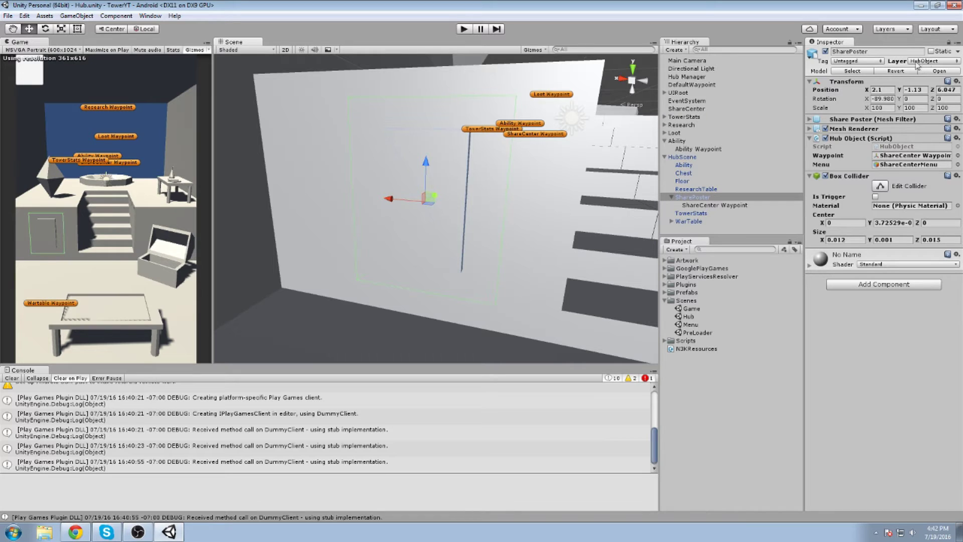
# Collapse SharePoster's Hub Object and Box Collider components
pyautogui.scroll(-4, 586, 160)
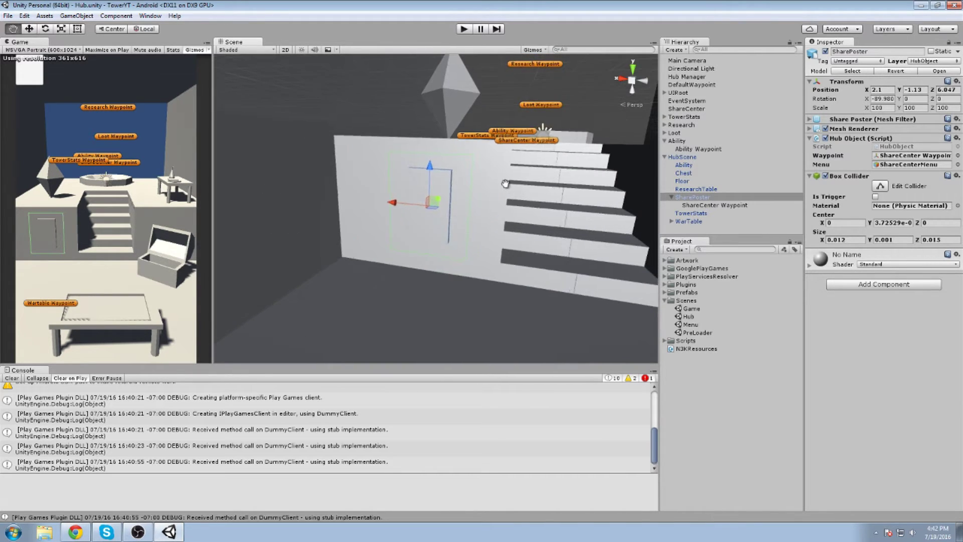
pyautogui.scroll(-3, 497, 193)
pyautogui.click(867, 138)
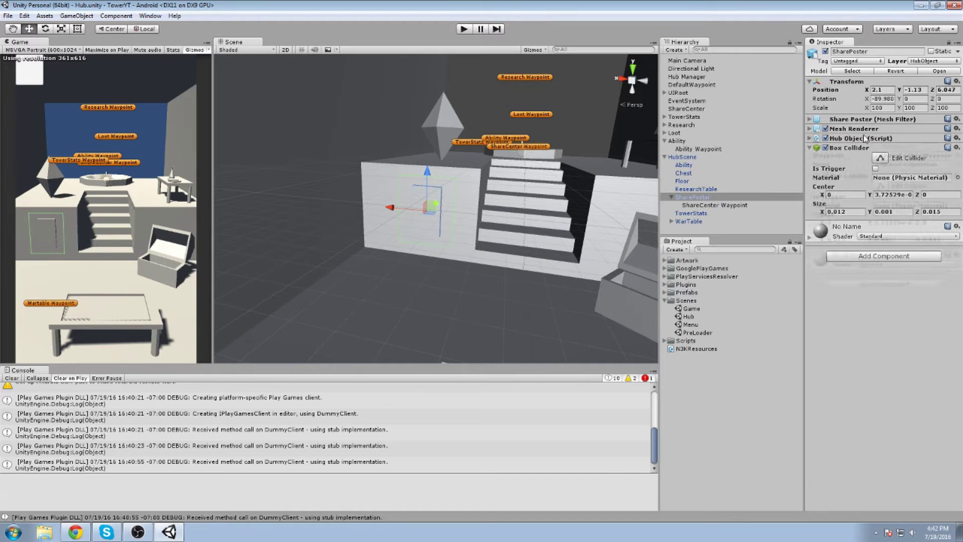
pyautogui.click(861, 148)
pyautogui.scroll(-1, 456, 188)
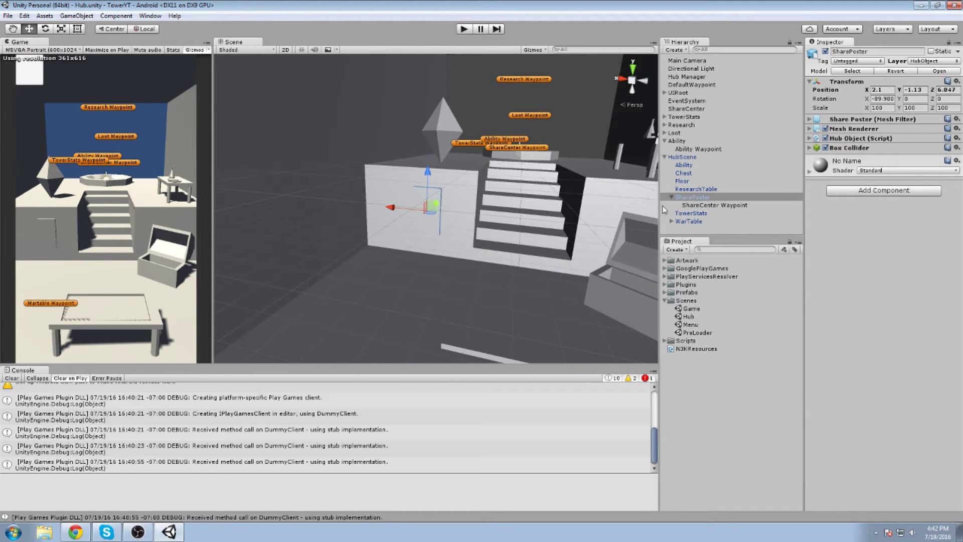
# Align ShareCenter Waypoint under SharePoster with a close scene view of the wall beside the stairs
pyautogui.doubleClick(714, 204)
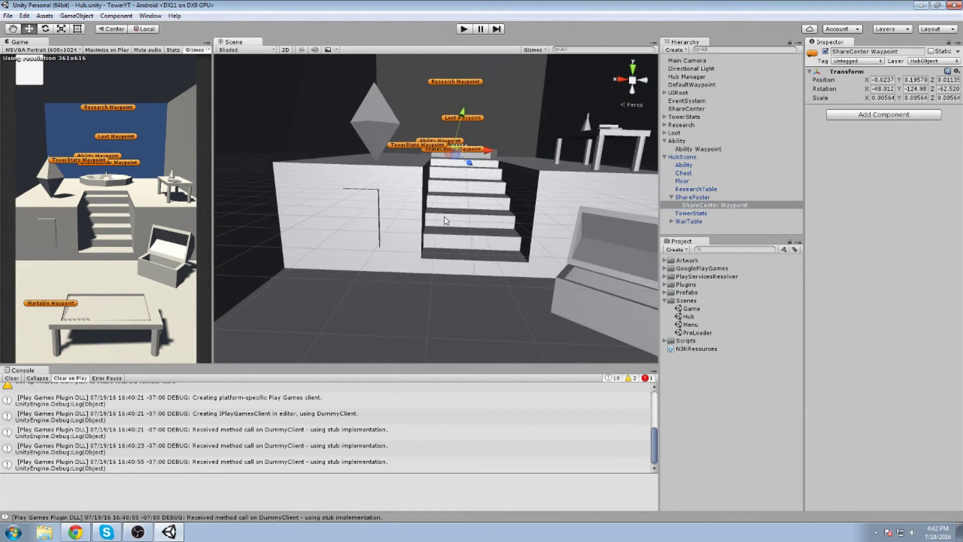
pyautogui.keyDown('alt'); pyautogui.moveTo(466, 215); pyautogui.dragTo(477, 211); pyautogui.keyUp('alt')
pyautogui.scroll(3, 438, 207)
pyautogui.moveTo(438, 206); pyautogui.dragTo(445, 266, button='middle')
pyautogui.keyDown('alt'); pyautogui.moveTo(444, 267); pyautogui.dragTo(492, 256); pyautogui.keyUp('alt')
pyautogui.scroll(2, 407, 249)
pyautogui.keyDown('alt'); pyautogui.moveTo(407, 249); pyautogui.dragTo(363, 199); pyautogui.keyUp('alt')
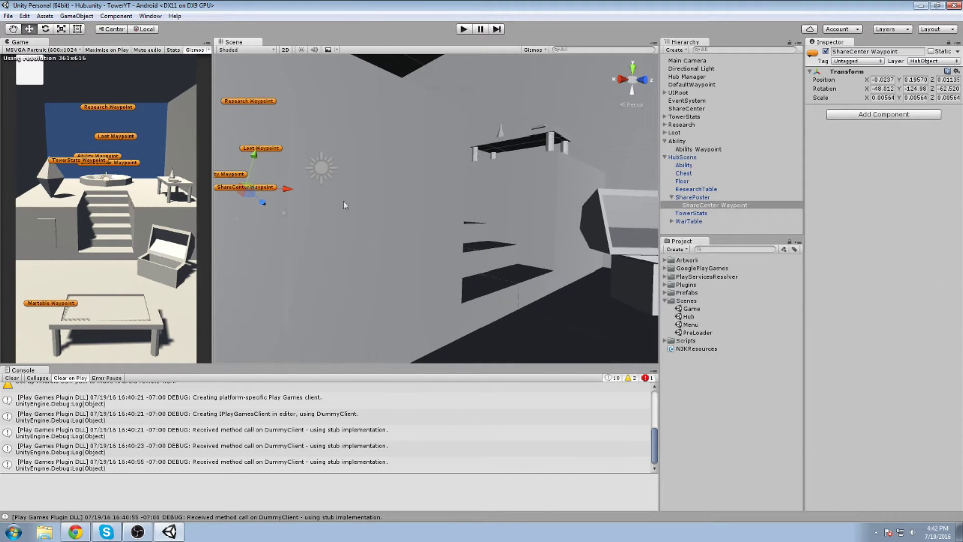
pyautogui.keyDown('alt'); pyautogui.moveTo(395, 228); pyautogui.dragTo(403, 230); pyautogui.keyUp('alt')
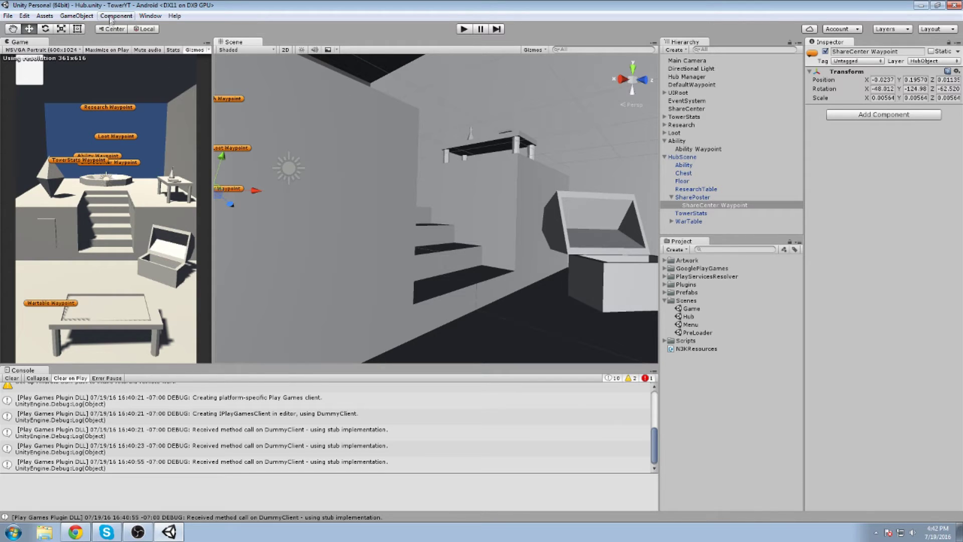
pyautogui.click(713, 205)
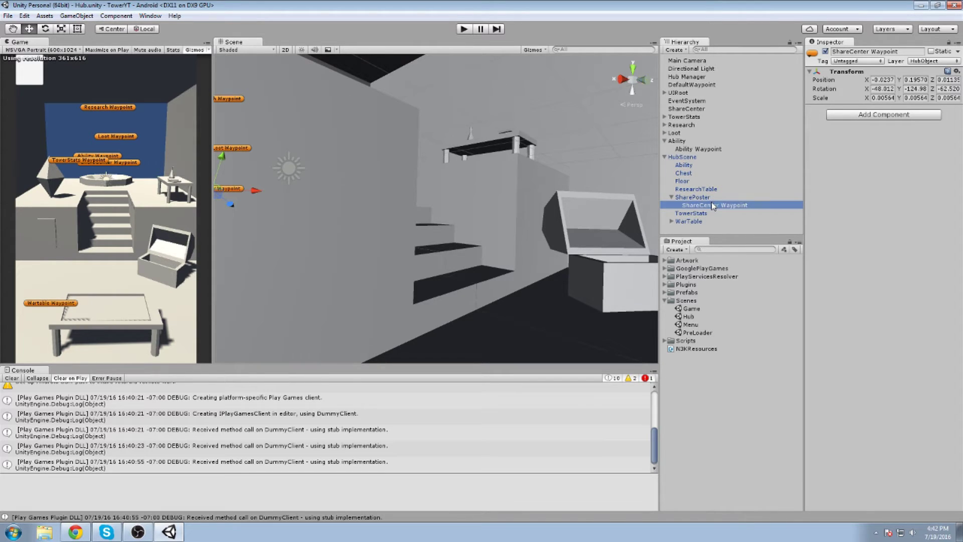
pyautogui.click(76, 15)
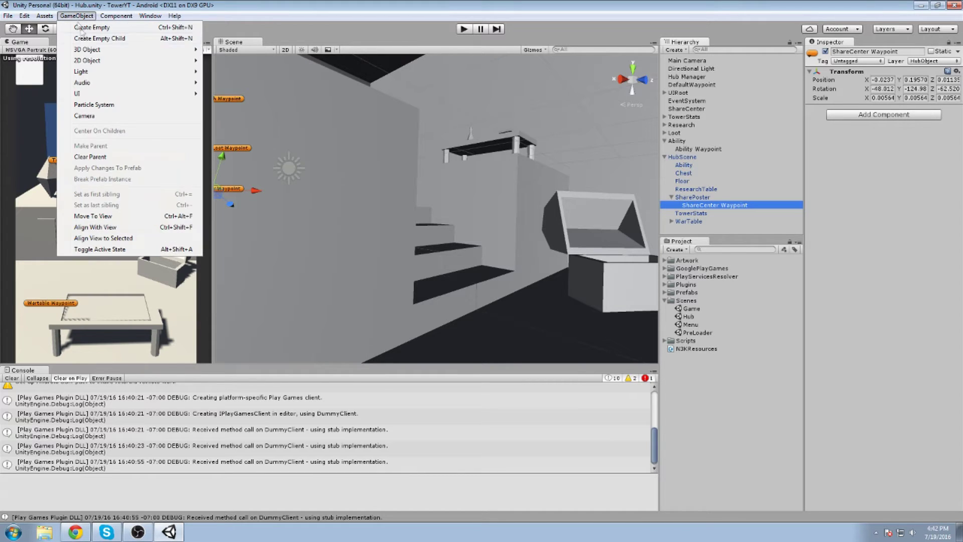
pyautogui.click(95, 227)
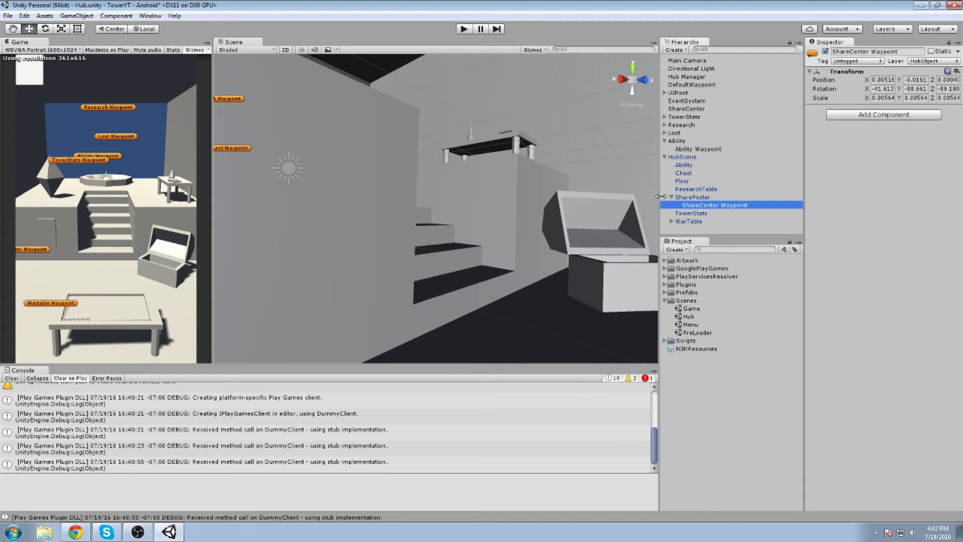
# Rearrange the editor layout with a narrow Scene view beside a wide Game view and a slimmer Hierarchy
pyautogui.moveTo(660, 196); pyautogui.dragTo(274, 180)
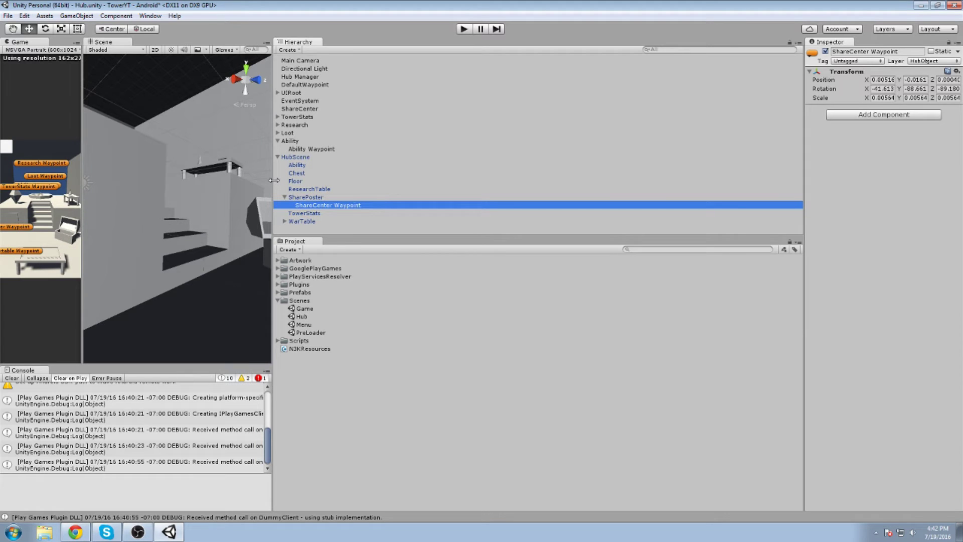
pyautogui.moveTo(274, 180); pyautogui.dragTo(761, 188)
pyautogui.moveTo(239, 42); pyautogui.dragTo(99, 51)
pyautogui.moveTo(20, 42); pyautogui.dragTo(601, 164)
pyautogui.moveTo(470, 176); pyautogui.dragTo(187, 176)
pyautogui.scroll(-3, 132, 209)
pyautogui.moveTo(132, 210); pyautogui.dragTo(83, 200, button='right')
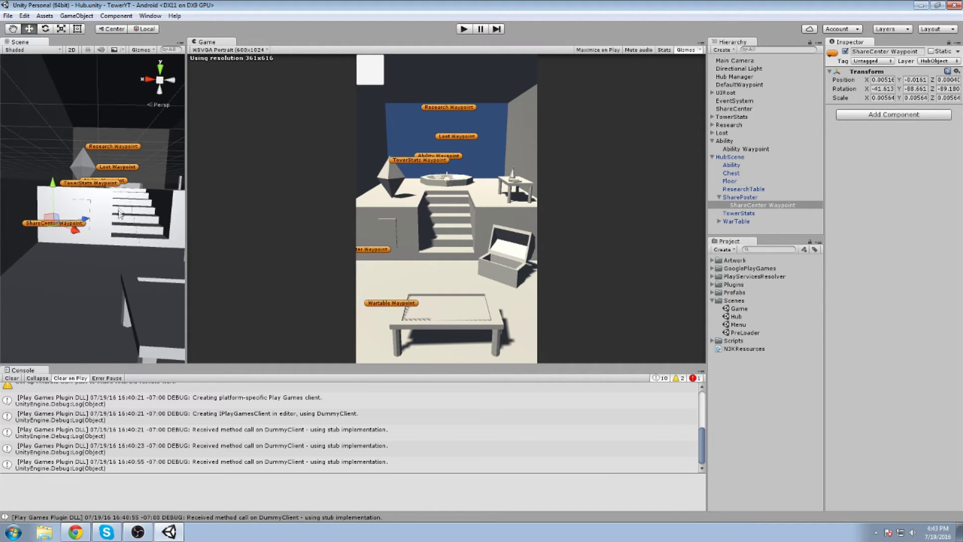
# Collapse SharePoster in the hierarchy and delete the old ShareCenter cube
pyautogui.click(748, 198)
pyautogui.click(720, 198)
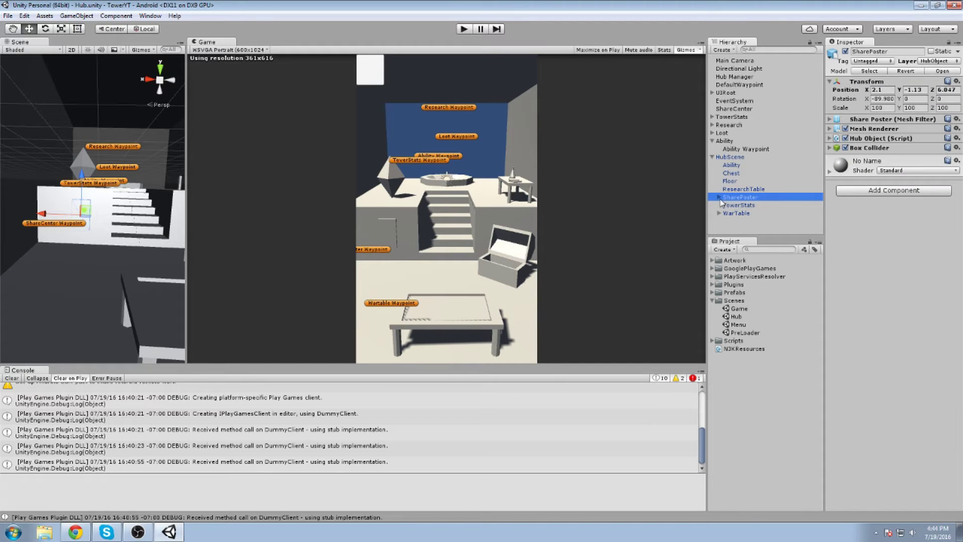
pyautogui.click(737, 108)
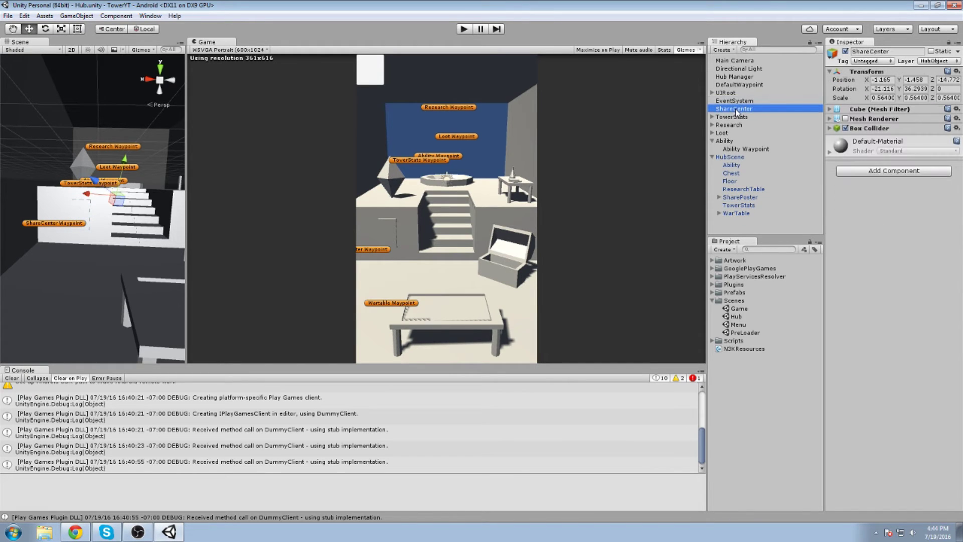
pyautogui.press('Delete')
# Transfer the old TowerStats cube's Hub Object Tower Stat script and waypoint to HubScene's TowerStats model, and delete the cube
pyautogui.click(736, 109)
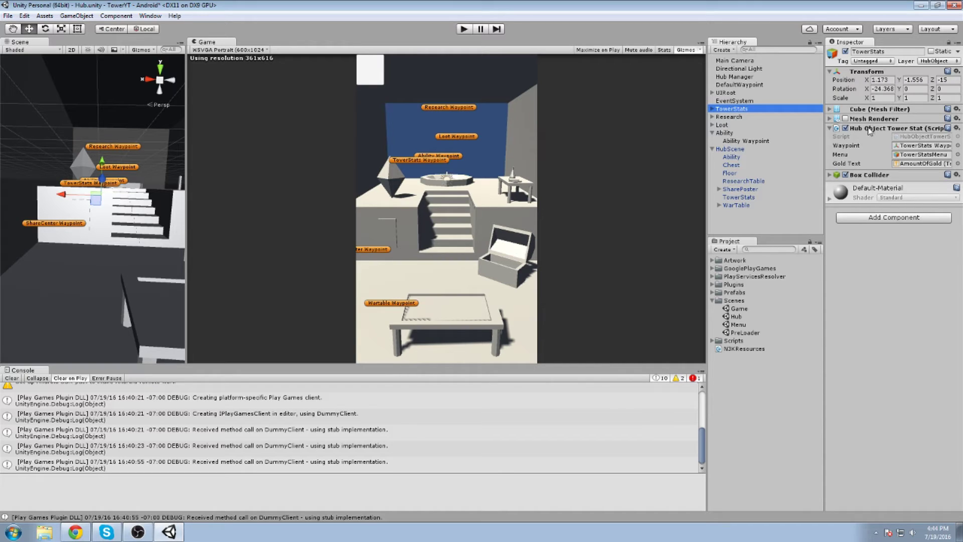
pyautogui.moveTo(872, 127); pyautogui.dragTo(741, 197)
pyautogui.click(738, 109)
pyautogui.click(712, 108)
pyautogui.moveTo(733, 116); pyautogui.dragTo(754, 206)
pyautogui.click(751, 109)
pyautogui.press('Delete')
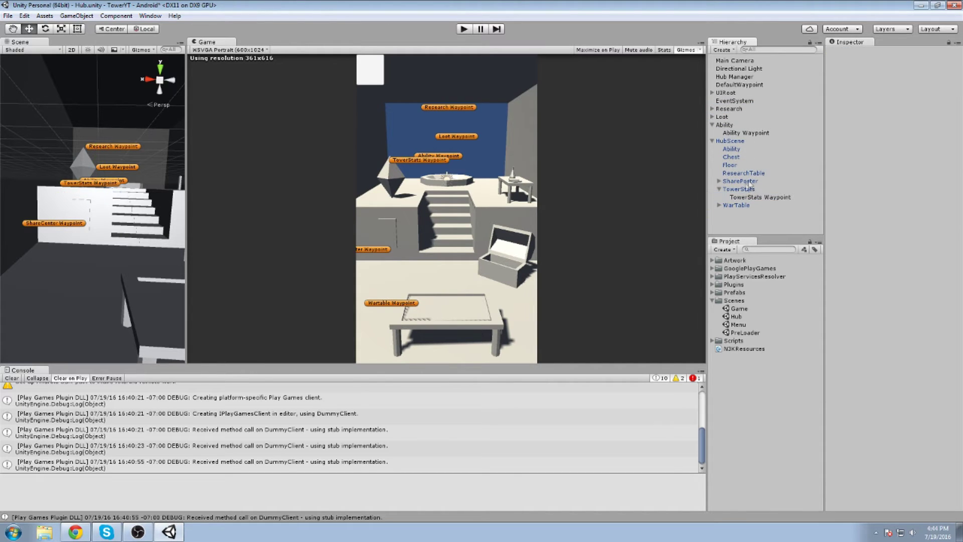
# Add a Box Collider to the TowerStats model with X and Y sizes of 0.02
pyautogui.doubleClick(739, 188)
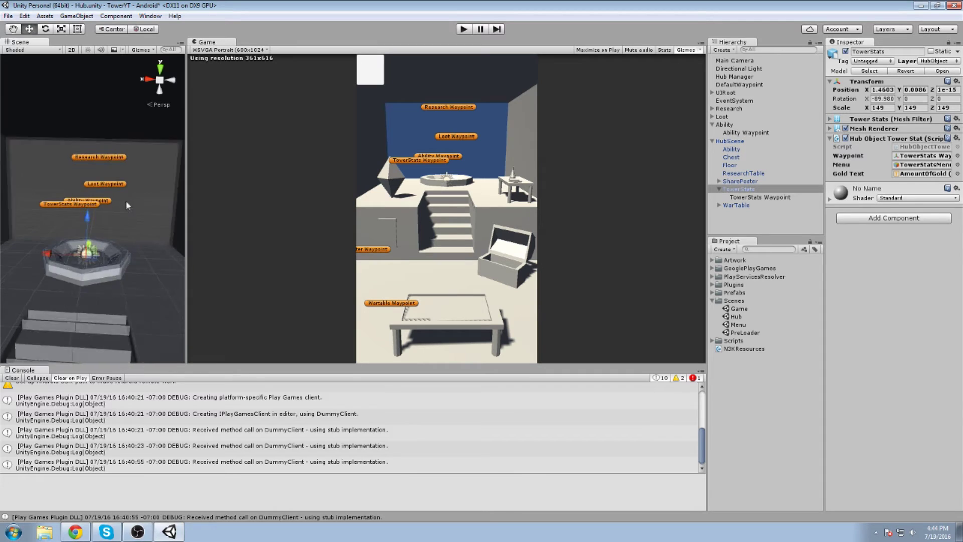
pyautogui.click(873, 218)
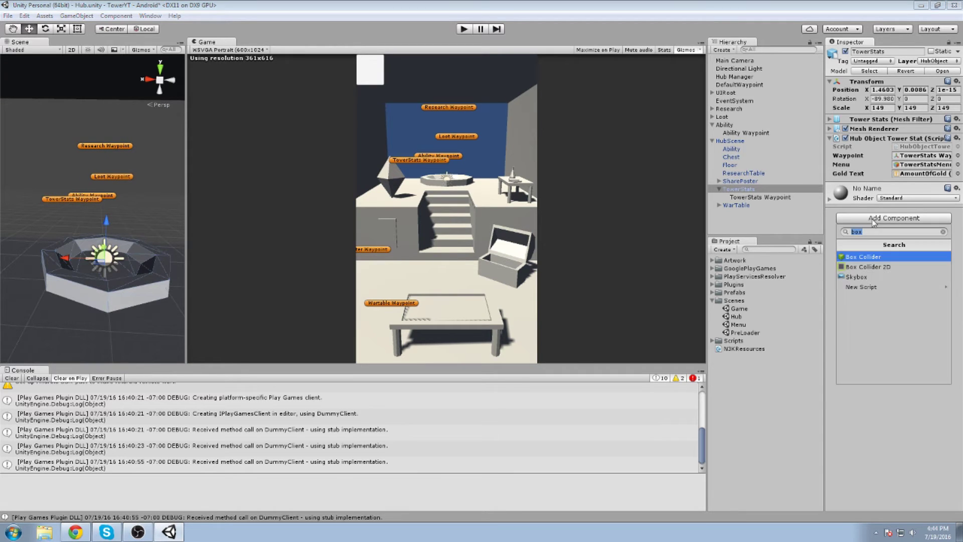
pyautogui.press('Return')
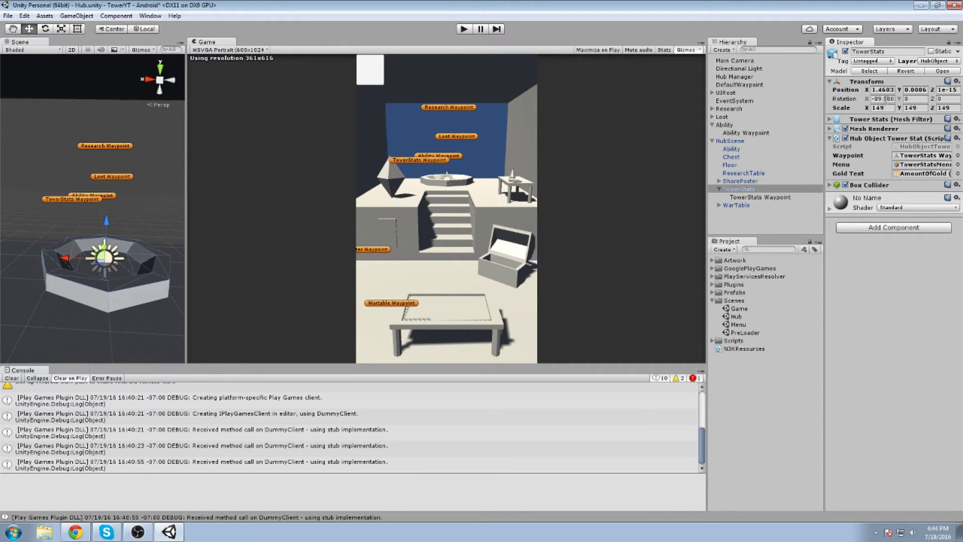
pyautogui.click(882, 185)
pyautogui.click(903, 249)
pyautogui.write('0.1')
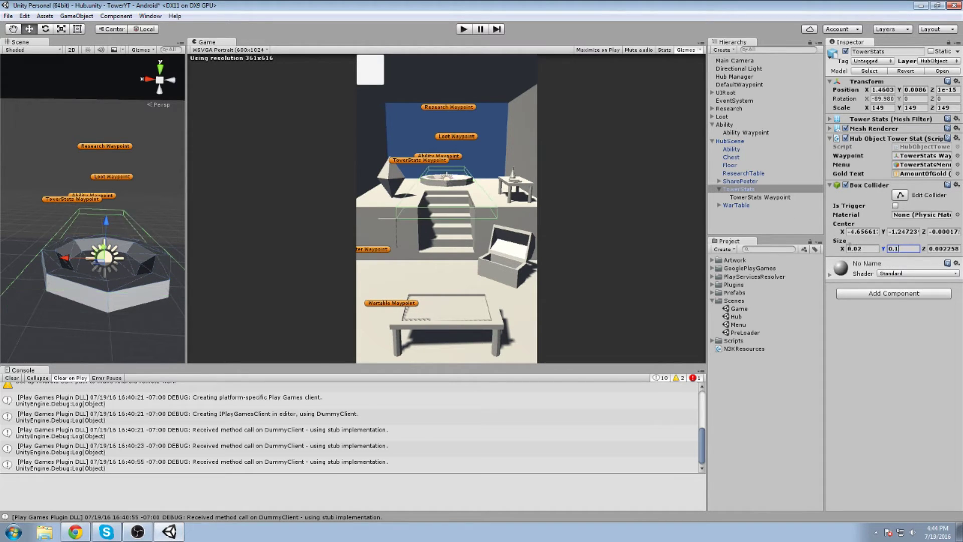
pyautogui.press('BackSpace')
pyautogui.write('02')
# Try Z sizes of 0.01 and 0.05 for TowerStats' box collider and check its height
pyautogui.click(943, 250)
pyautogui.write('0.01')
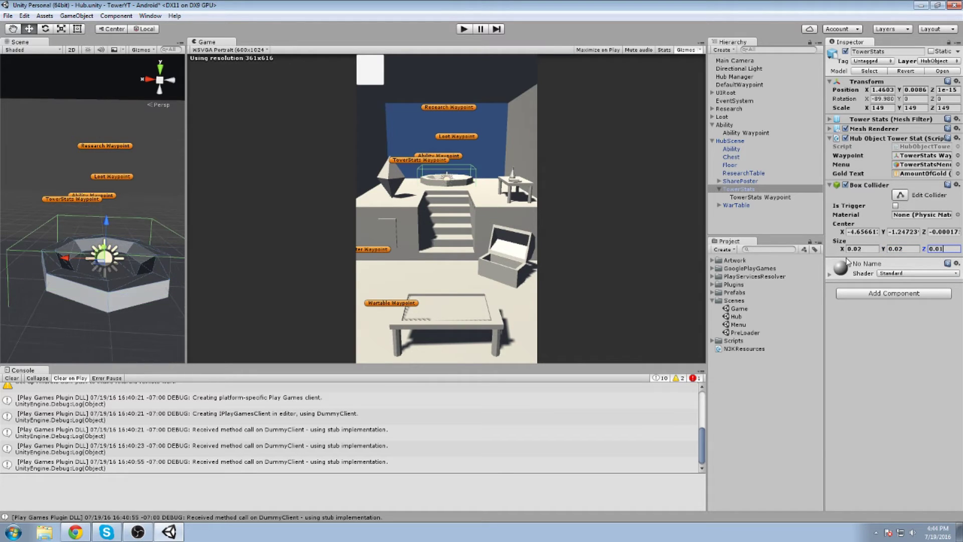
pyautogui.press('BackSpace')
pyautogui.write('5')
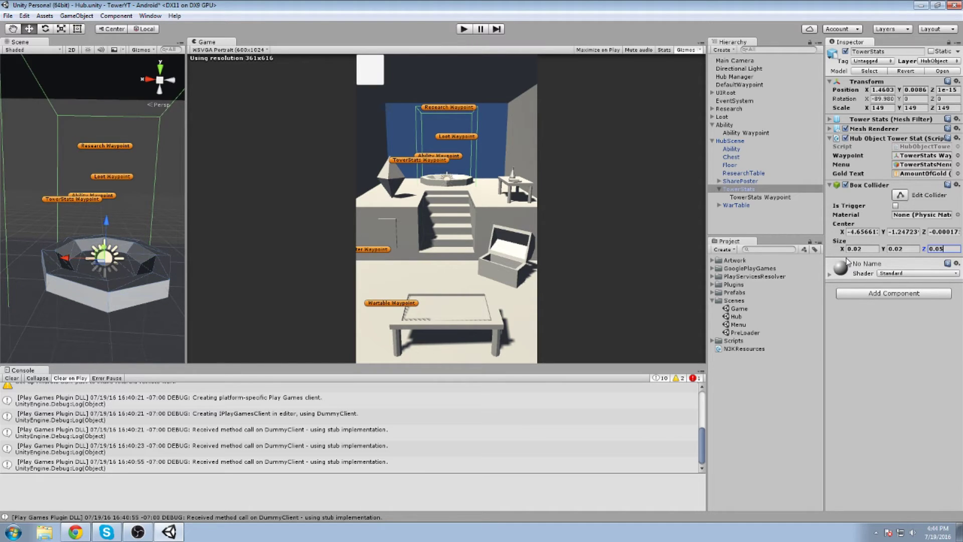
pyautogui.click(436, 267)
pyautogui.moveTo(145, 256); pyautogui.dragTo(144, 175, button='middle')
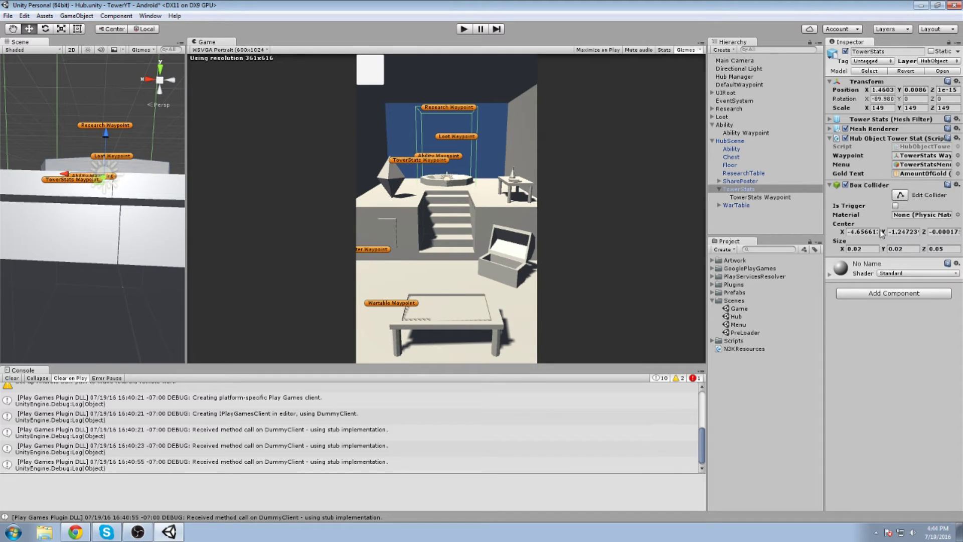
# Set the Z size of TowerStats' box collider to 0.025 and its Z center to 0.04
pyautogui.click(938, 249)
pyautogui.write('0.025')
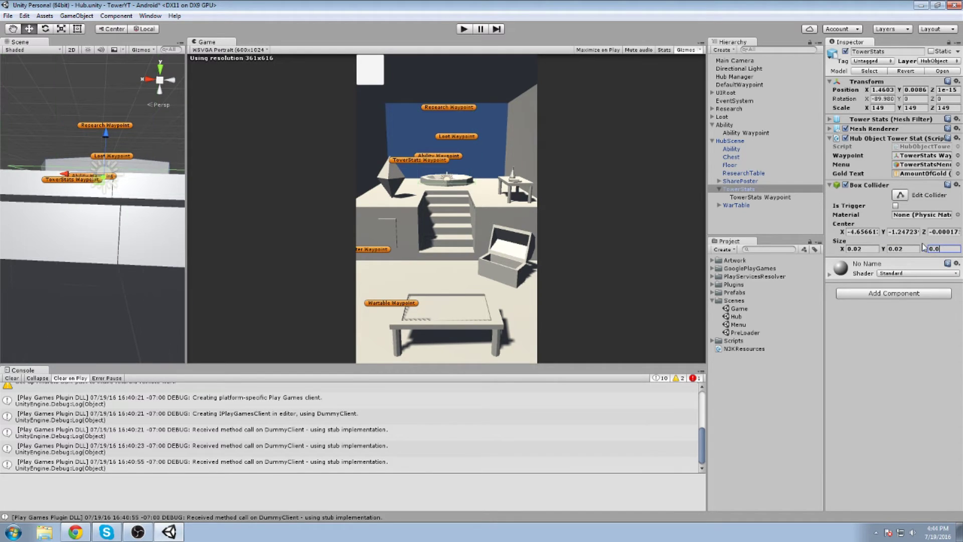
pyautogui.click(934, 231)
pyautogui.write('0.04')
pyautogui.press('Return')
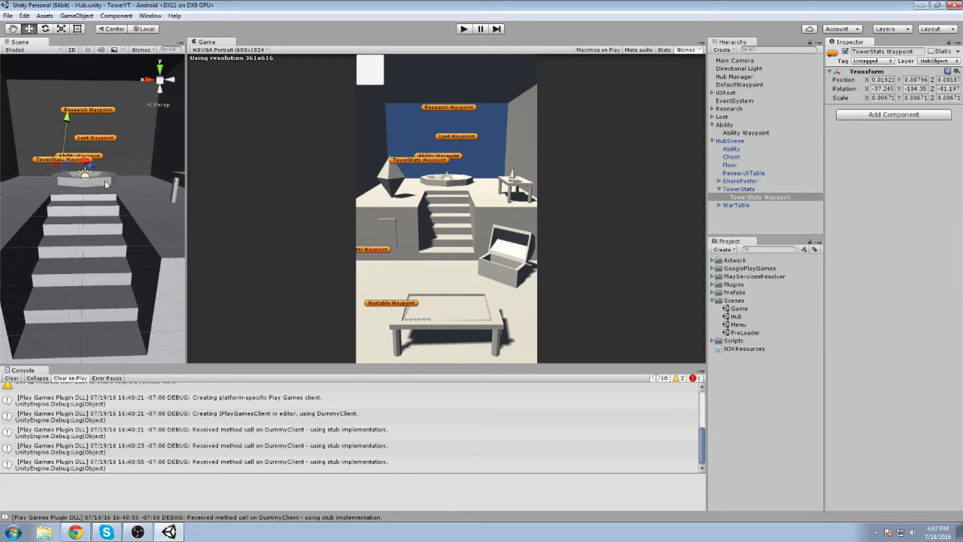
# Align TowerStats Waypoint with a scene view looking down at the octagonal basin, and collapse TowerStats
pyautogui.moveTo(80, 201); pyautogui.dragTo(105, 254, button='middle')
pyautogui.scroll(3, 105, 254)
pyautogui.scroll(-2, 100, 291)
pyautogui.scroll(-5, 113, 261)
pyautogui.moveTo(153, 260); pyautogui.dragTo(114, 274, button='middle')
pyautogui.moveTo(113, 277); pyautogui.dragTo(126, 173, button='right')
pyautogui.scroll(3, 100, 250)
pyautogui.scroll(2, 119, 186)
pyautogui.moveTo(81, 144); pyautogui.dragTo(103, 196, button='right')
pyautogui.keyDown('alt'); pyautogui.moveTo(99, 197); pyautogui.dragTo(114, 154); pyautogui.keyUp('alt')
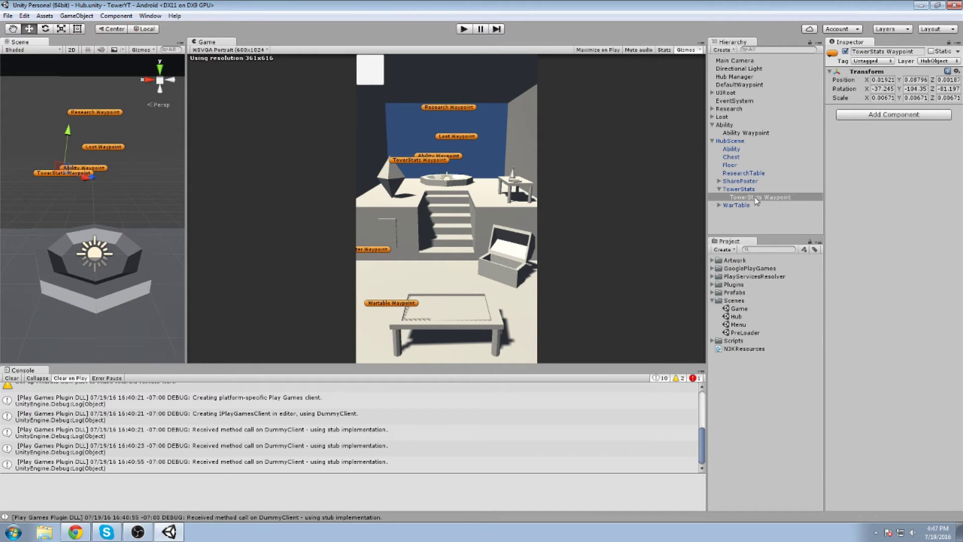
pyautogui.click(76, 16)
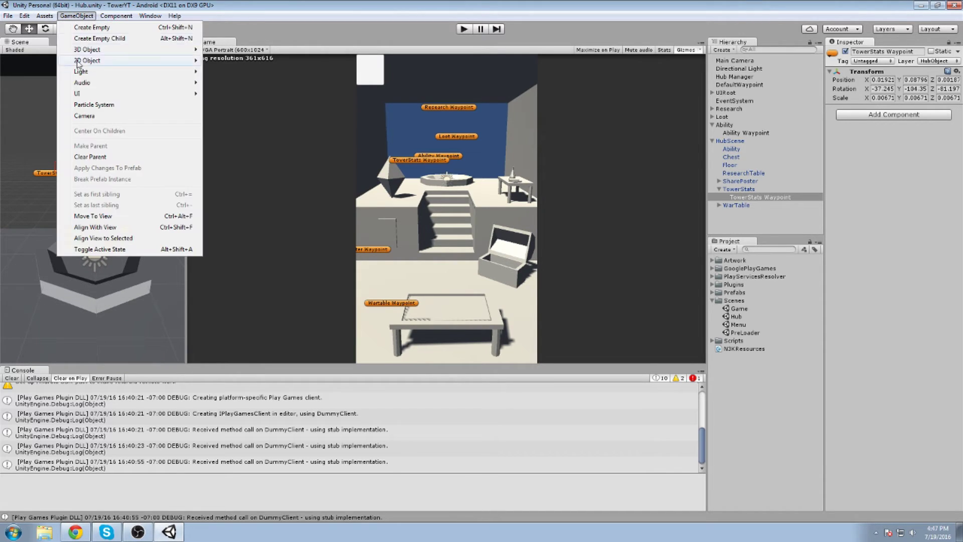
pyautogui.click(115, 228)
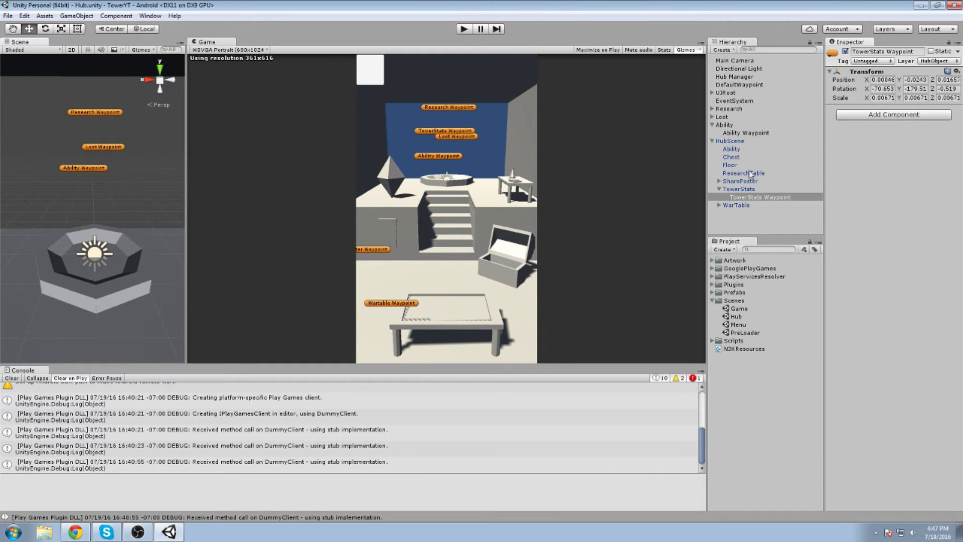
pyautogui.click(719, 190)
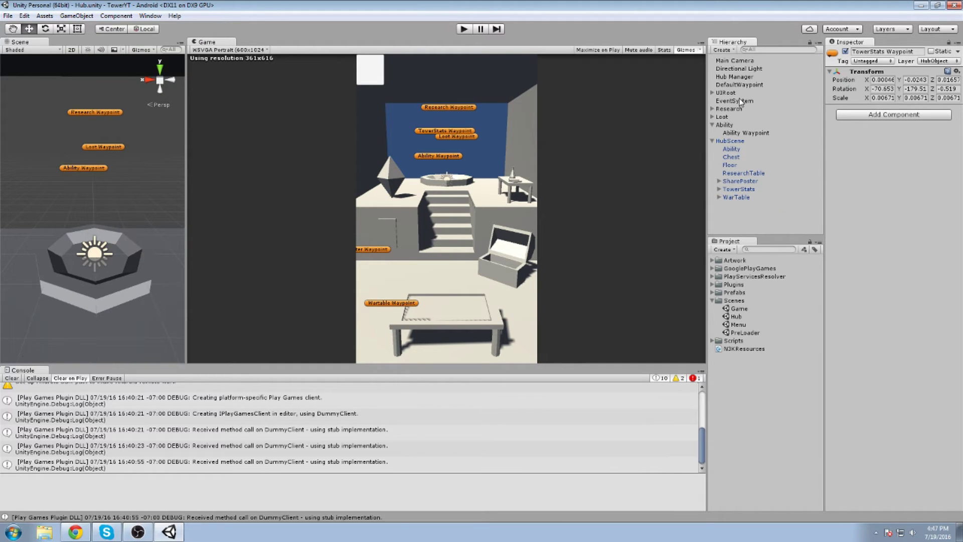
# Transfer the Research cube's Hub Object script and waypoint to ResearchTable, and delete the Research cube
pyautogui.click(741, 100)
pyautogui.click(733, 109)
pyautogui.click(713, 109)
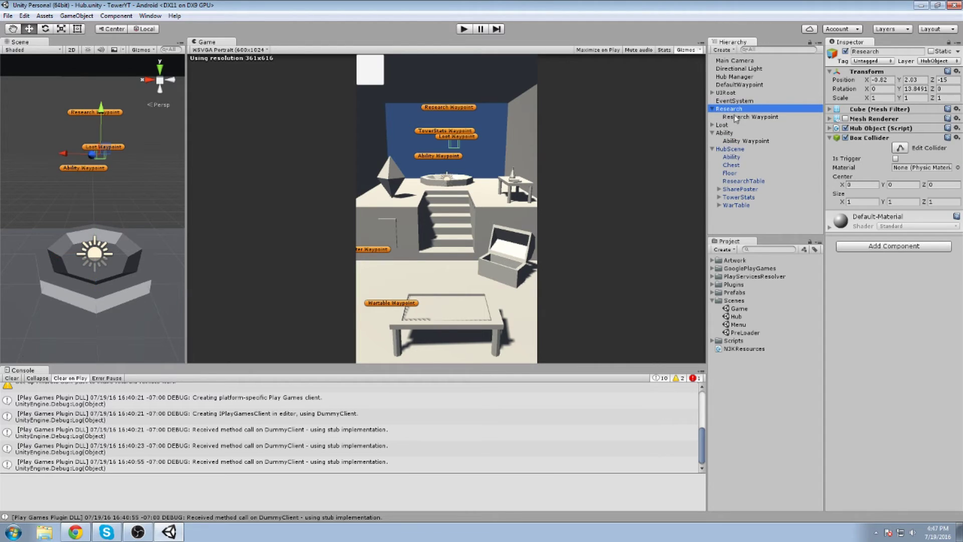
pyautogui.moveTo(877, 129); pyautogui.dragTo(739, 183)
pyautogui.click(753, 118)
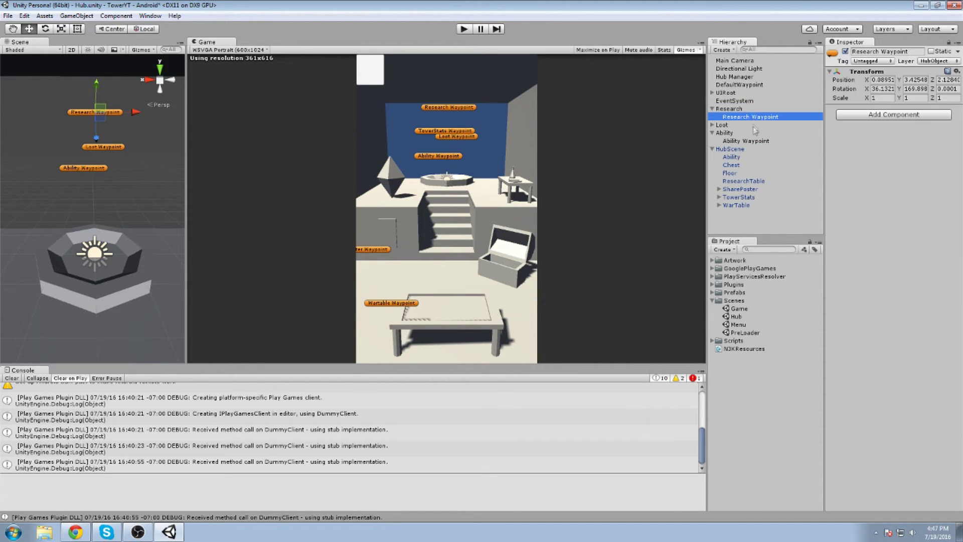
pyautogui.moveTo(798, 167); pyautogui.dragTo(746, 182)
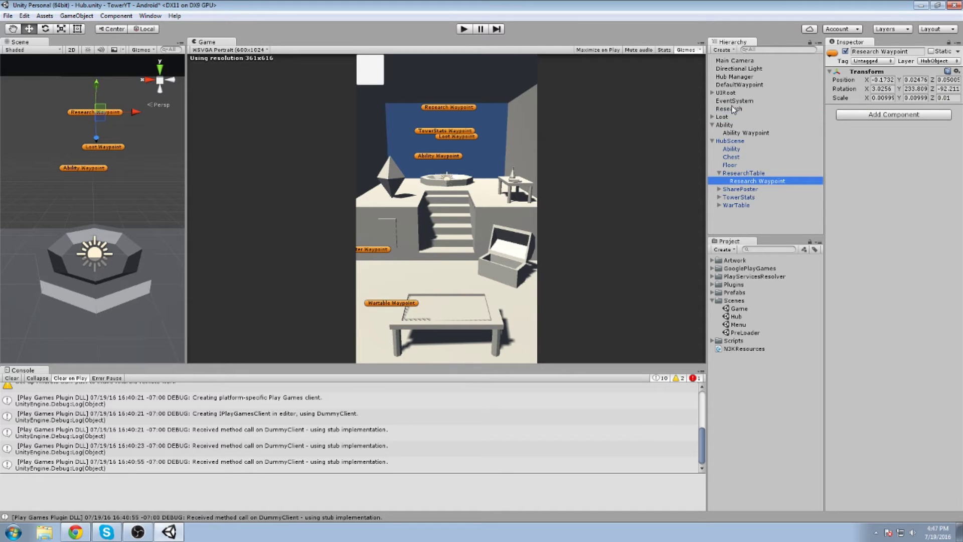
pyautogui.click(733, 109)
pyautogui.press('Delete')
# Add a Box Collider to ResearchTable, set its Y size to 0.02, and collapse the component
pyautogui.doubleClick(752, 167)
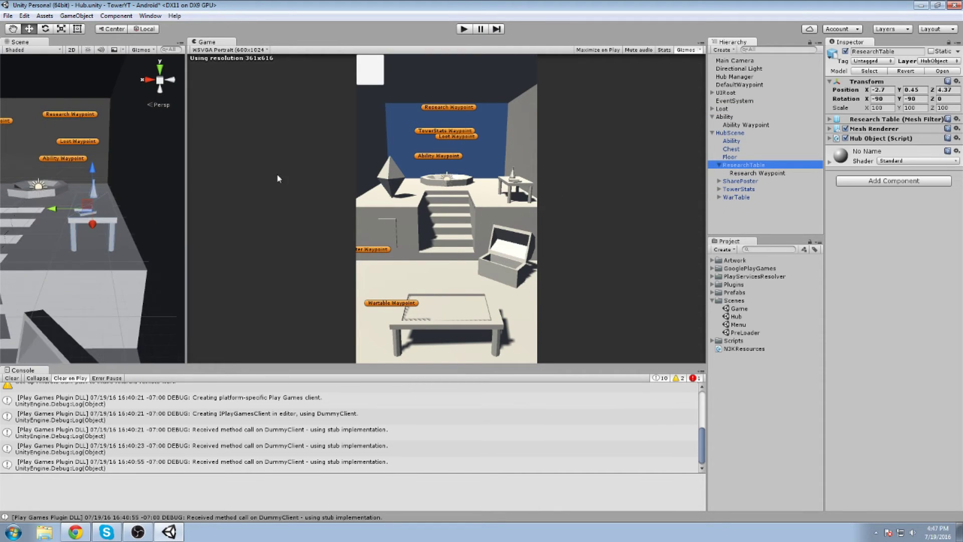
pyautogui.click(411, 204)
pyautogui.click(911, 183)
pyautogui.press('Return')
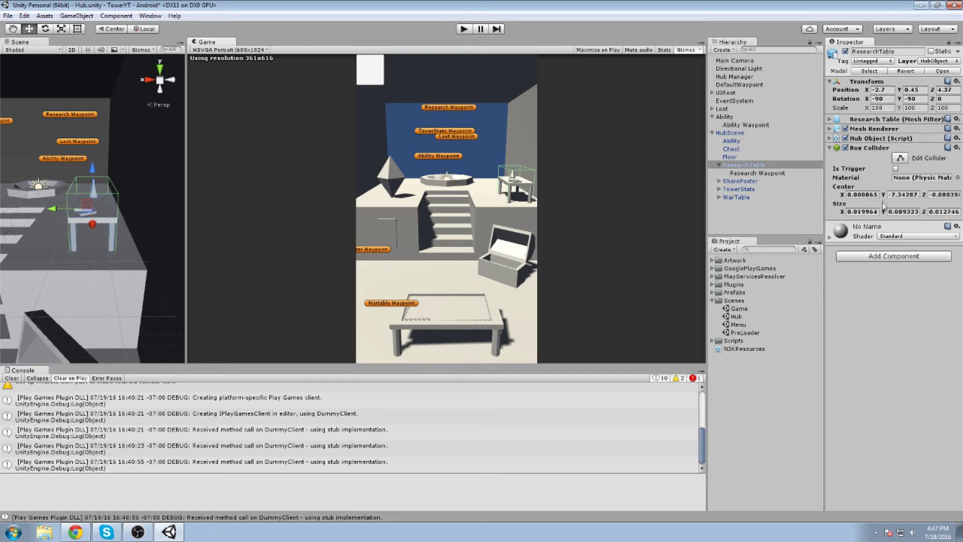
pyautogui.click(887, 214)
pyautogui.write('-0.1')
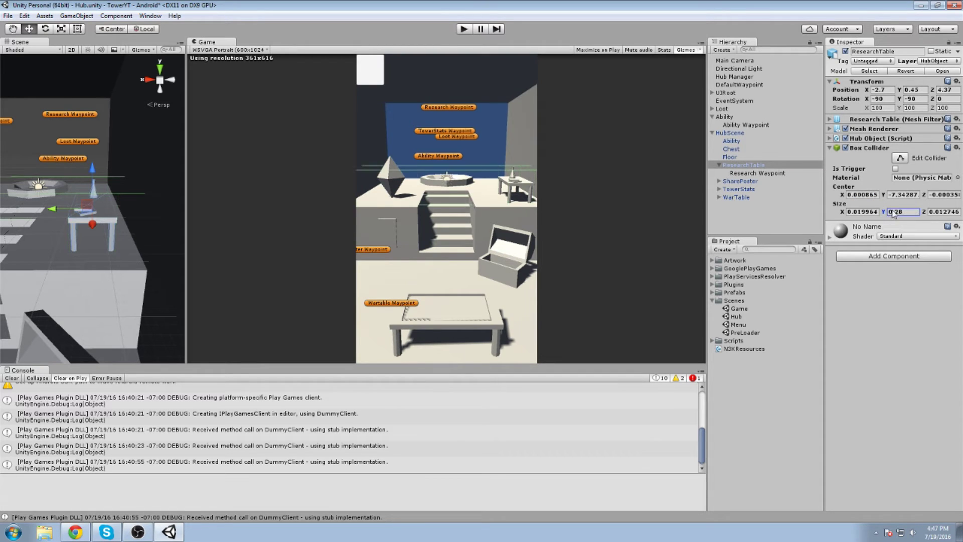
pyautogui.press('Escape')
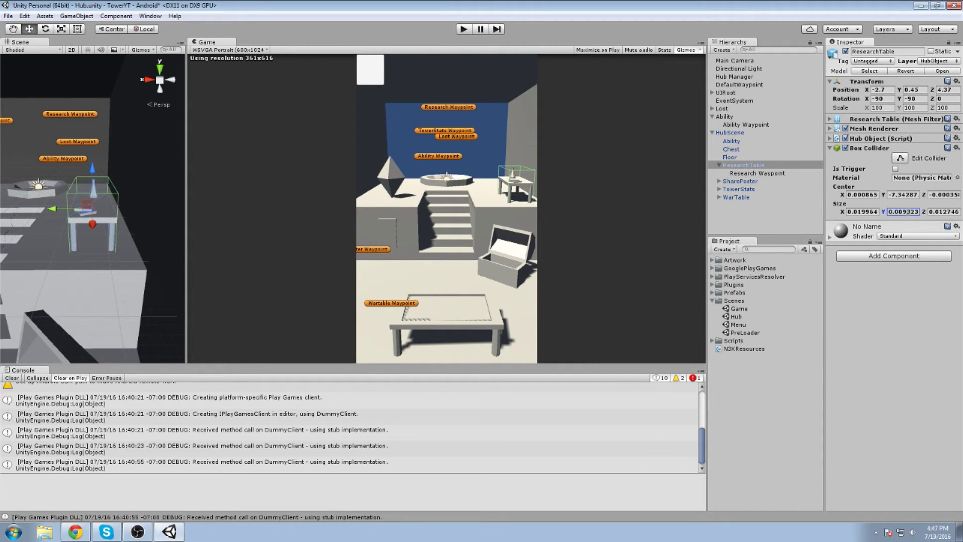
pyautogui.write('0.02')
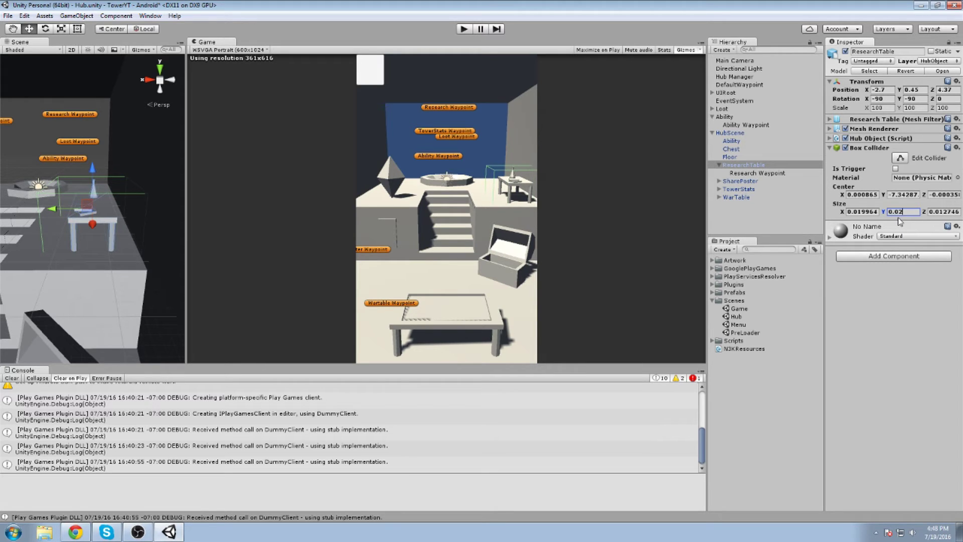
pyautogui.click(873, 149)
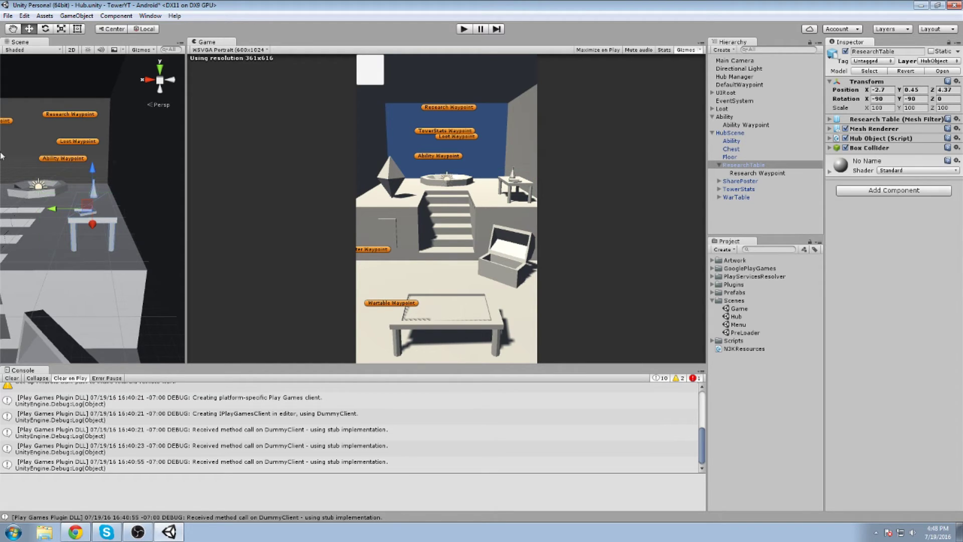
# Align Research Waypoint with the scene view facing the research table, and collapse ResearchTable
pyautogui.moveTo(95, 183)
pyautogui.keyDown('alt'); pyautogui.mouseDown()
pyautogui.moveTo(116, 216)
pyautogui.moveTo(94, 226)
pyautogui.moveTo(119, 221)
pyautogui.moveTo(74, 211)
pyautogui.moveTo(56, 221)
pyautogui.moveTo(119, 225)
pyautogui.moveTo(42, 197)
pyautogui.moveTo(106, 197)
pyautogui.moveTo(93, 201)
pyautogui.moveTo(106, 210)
pyautogui.moveTo(103, 194)
pyautogui.mouseUp(); pyautogui.keyUp('alt')
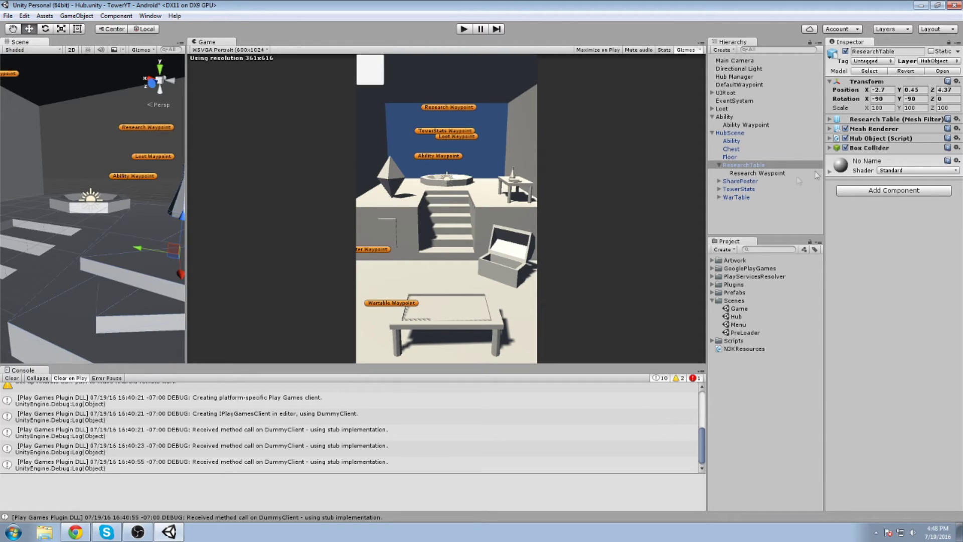
pyautogui.click(755, 174)
pyautogui.click(75, 15)
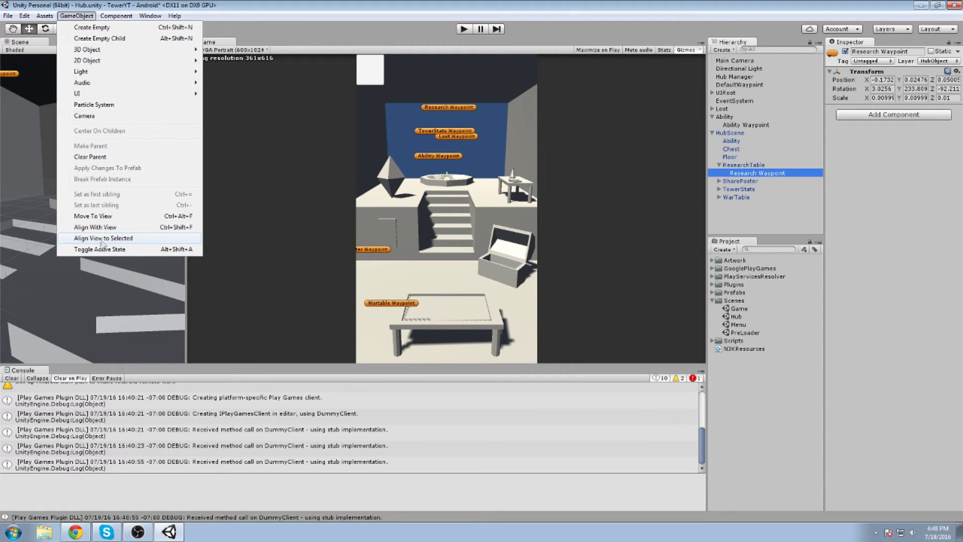
pyautogui.click(109, 227)
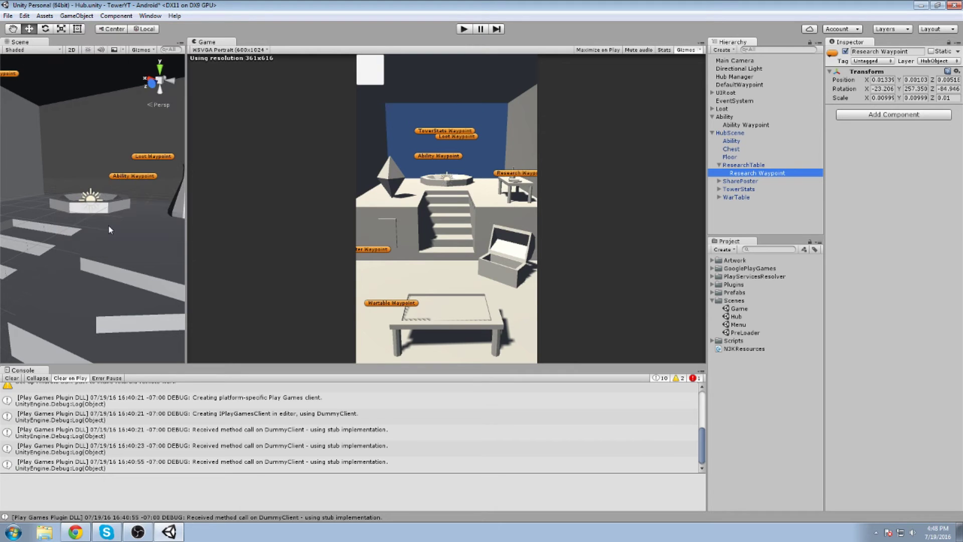
pyautogui.click(724, 165)
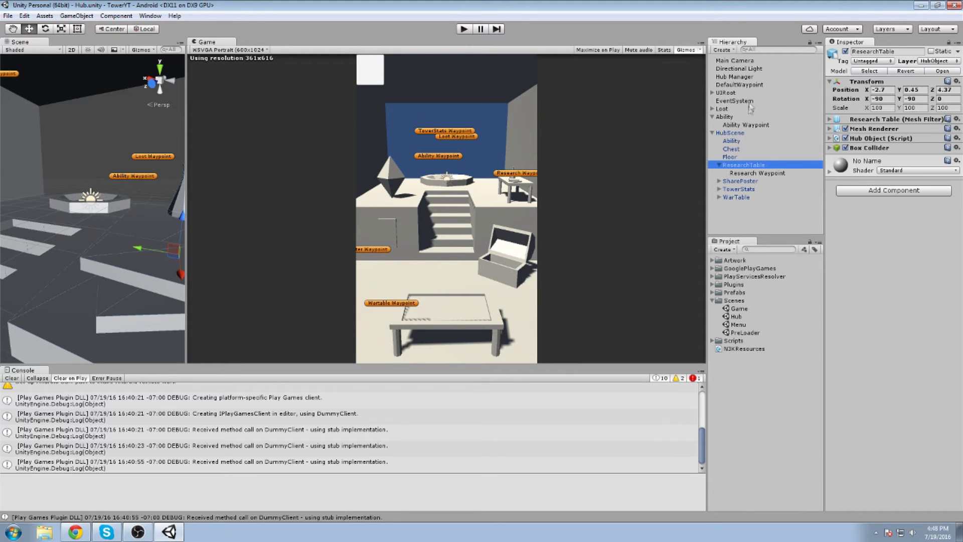
pyautogui.click(720, 166)
# Transfer the Loot cube's Hub Object script and waypoint to Chest in HubScene, and delete the Loot cube
pyautogui.click(746, 94)
pyautogui.click(736, 85)
pyautogui.click(730, 100)
pyautogui.click(720, 109)
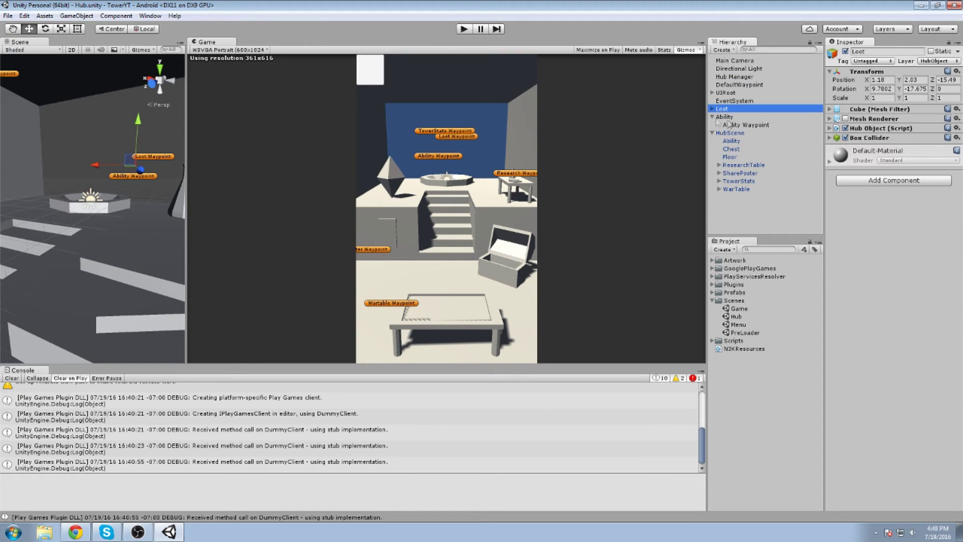
pyautogui.click(712, 109)
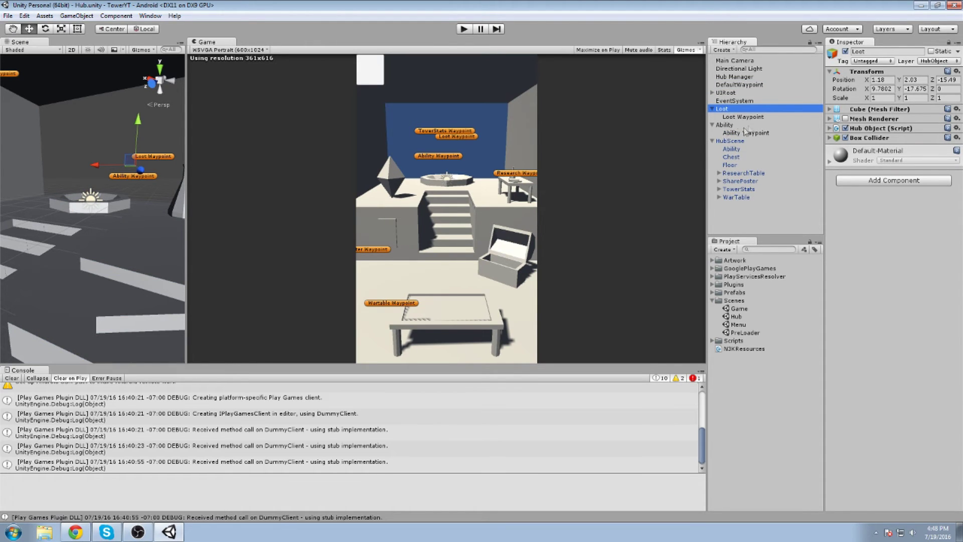
pyautogui.moveTo(722, 108); pyautogui.dragTo(736, 160)
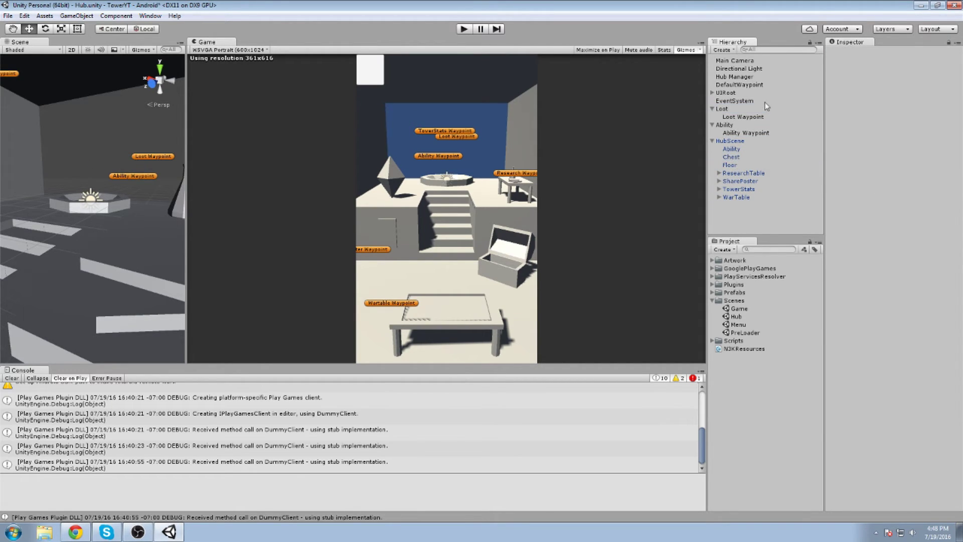
pyautogui.moveTo(736, 117); pyautogui.dragTo(733, 156)
pyautogui.click(727, 109)
pyautogui.press('Delete')
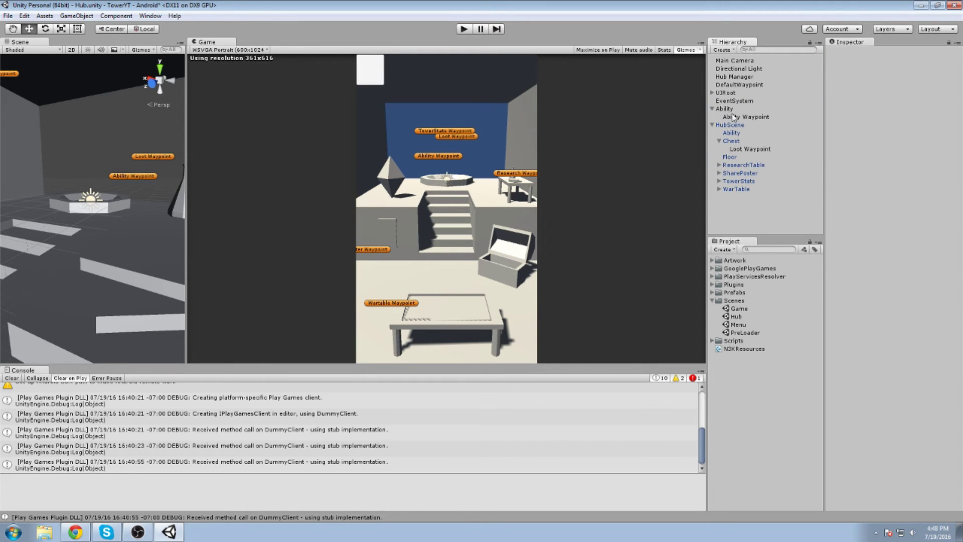
# Transfer the Ability cube's Hub Object script and waypoint to HubScene's Ability crystal, and delete the Ability cube
pyautogui.click(726, 109)
pyautogui.moveTo(726, 109); pyautogui.dragTo(743, 133)
pyautogui.hotkey('ctrl', 'z')
pyautogui.click(739, 109)
pyautogui.press('Delete')
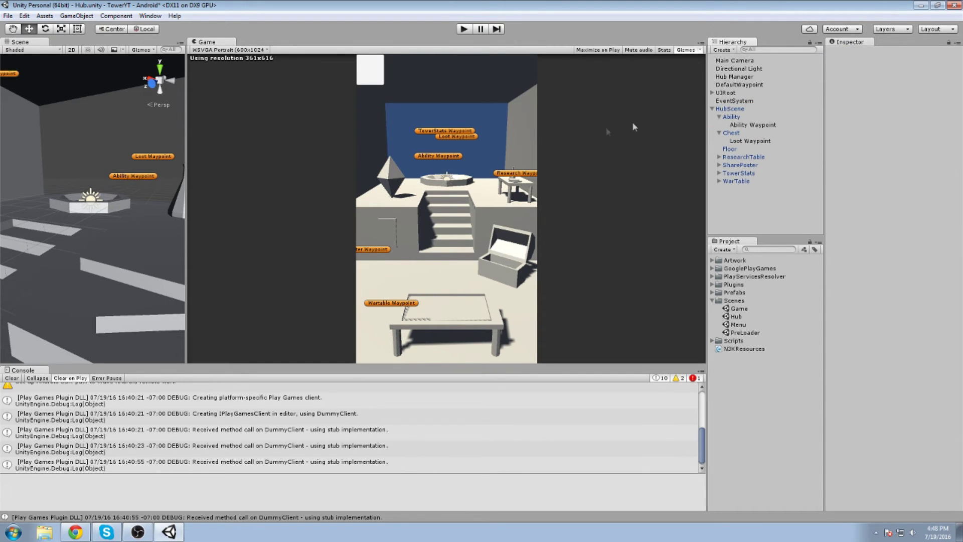
# Add a Box Collider to Chest, check its bounds around the model, and collapse the component
pyautogui.doubleClick(730, 134)
pyautogui.moveTo(118, 179); pyautogui.dragTo(153, 194, button='middle')
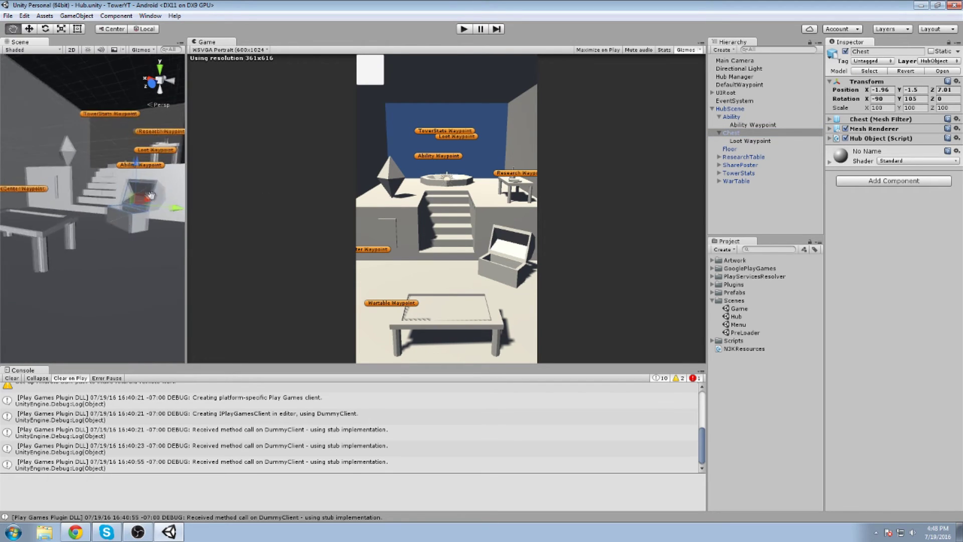
pyautogui.moveTo(153, 194); pyautogui.dragTo(167, 209, button='right')
pyautogui.click(847, 182)
pyautogui.press('Return')
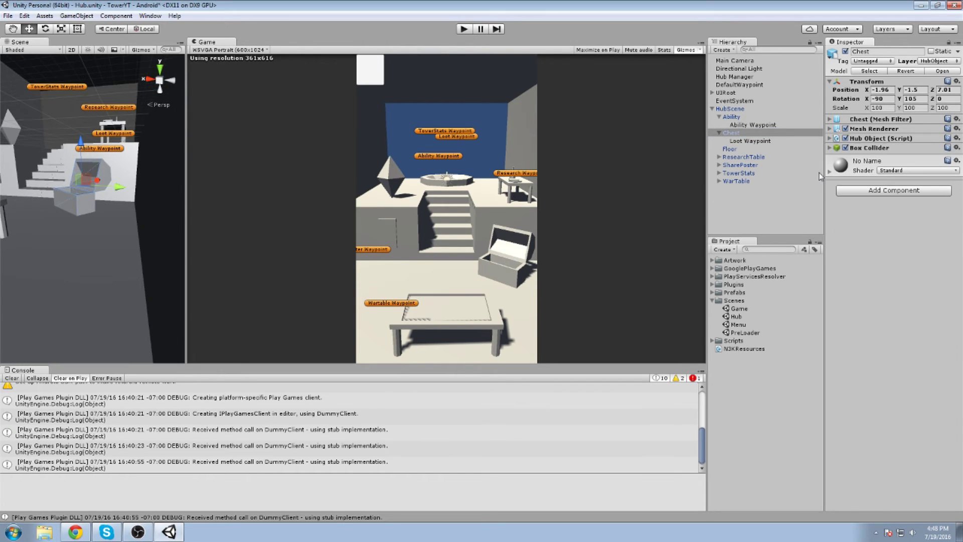
pyautogui.click(865, 150)
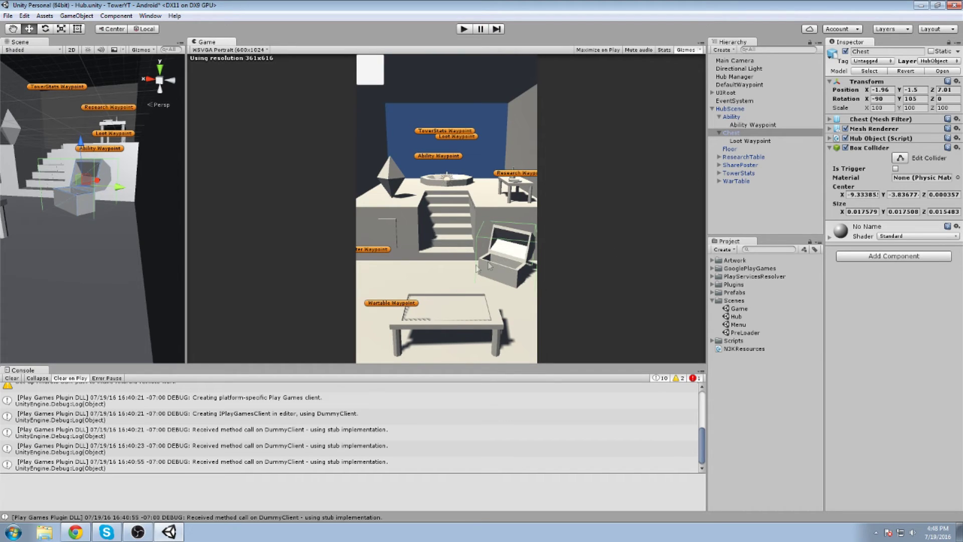
pyautogui.click(871, 150)
# Align Loot Waypoint with a close scene view of the open chest, and collapse Chest
pyautogui.doubleClick(773, 142)
pyautogui.moveTo(102, 262); pyautogui.dragTo(43, 200, button='middle')
pyautogui.scroll(3, 108, 214)
pyautogui.scroll(2, 43, 199)
pyautogui.moveTo(43, 200); pyautogui.dragTo(54, 221, button='right')
pyautogui.moveTo(54, 221)
pyautogui.keyDown('alt'); pyautogui.mouseDown()
pyautogui.moveTo(47, 212)
pyautogui.moveTo(57, 211)
pyautogui.mouseUp(); pyautogui.keyUp('alt')
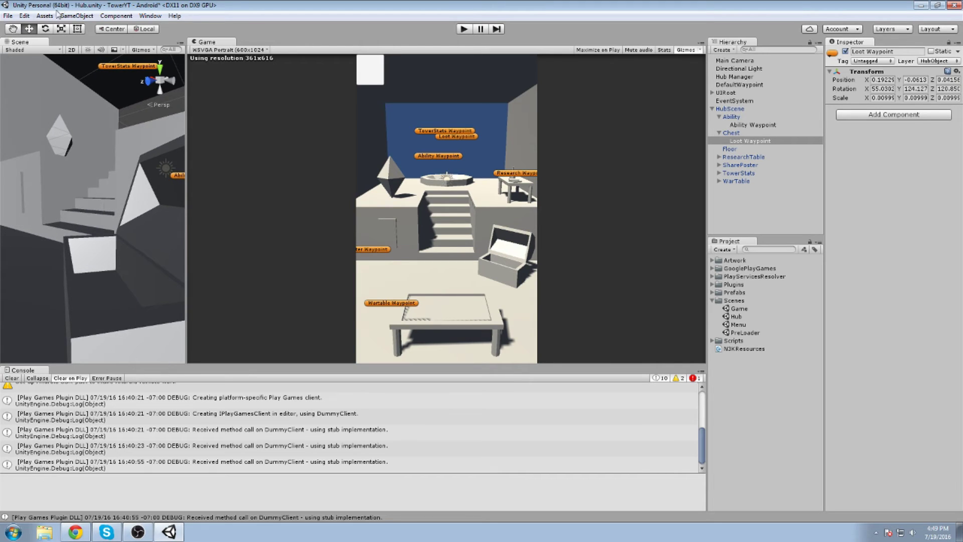
pyautogui.click(76, 15)
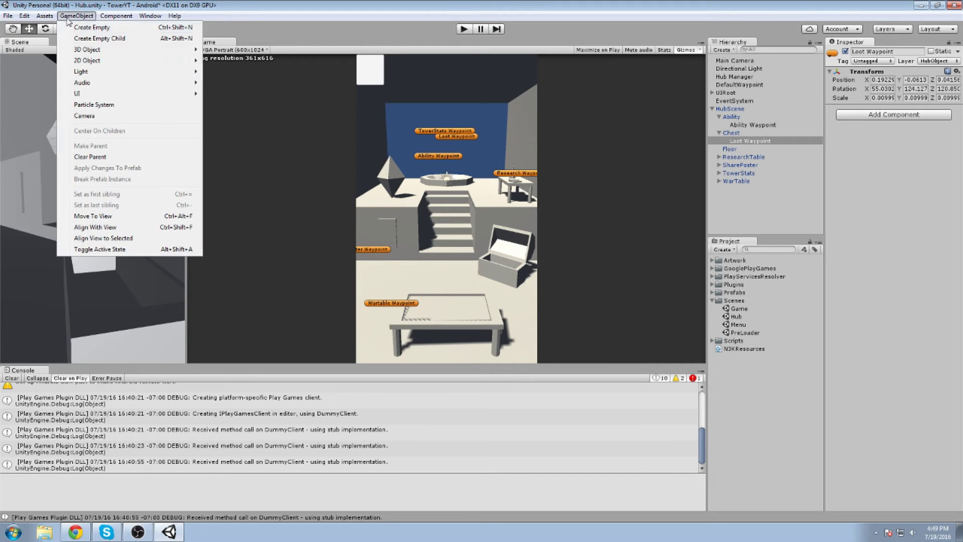
pyautogui.click(110, 230)
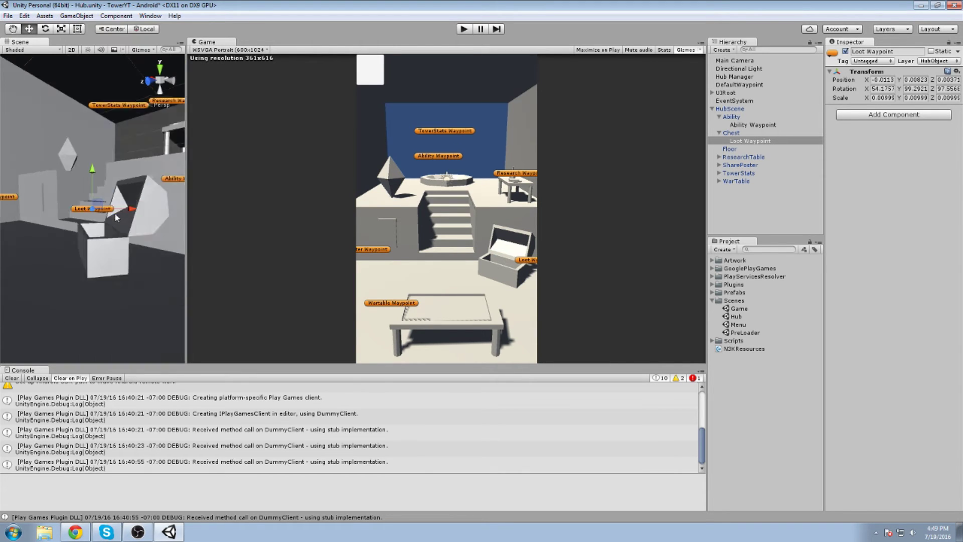
pyautogui.click(720, 133)
# Add a Box Collider to HubScene's Ability crystal and expand the component to check its bounds
pyautogui.doubleClick(745, 125)
pyautogui.click(750, 117)
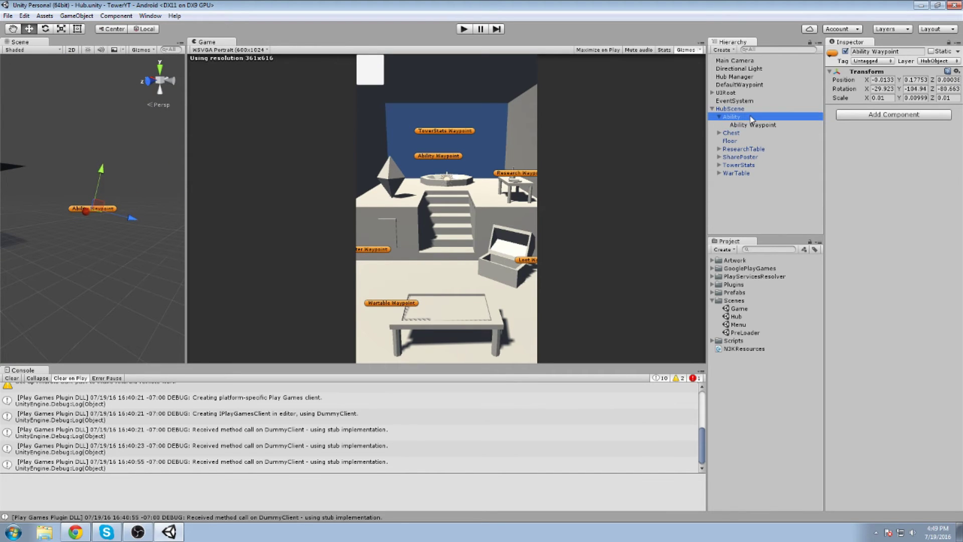
pyautogui.doubleClick(750, 117)
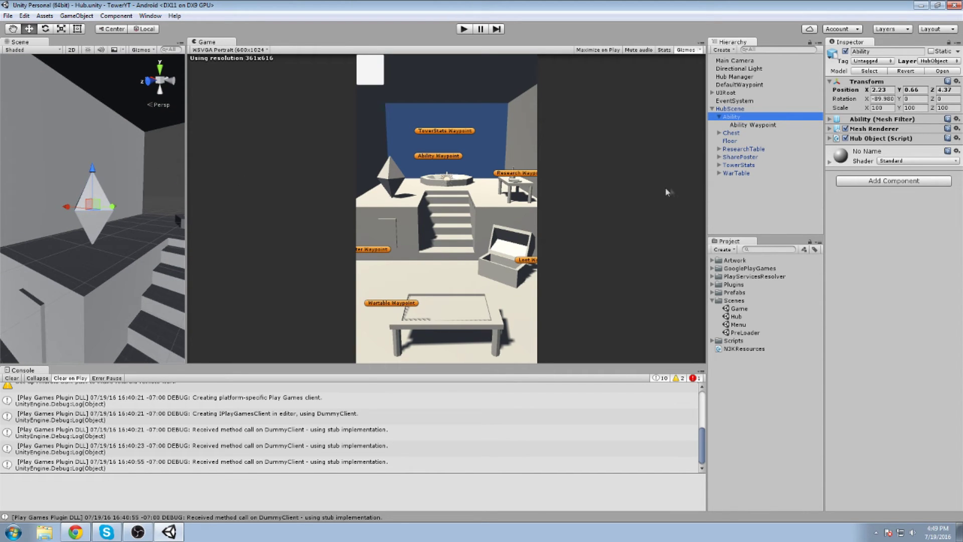
pyautogui.click(894, 180)
pyautogui.write('box')
pyautogui.press('Return')
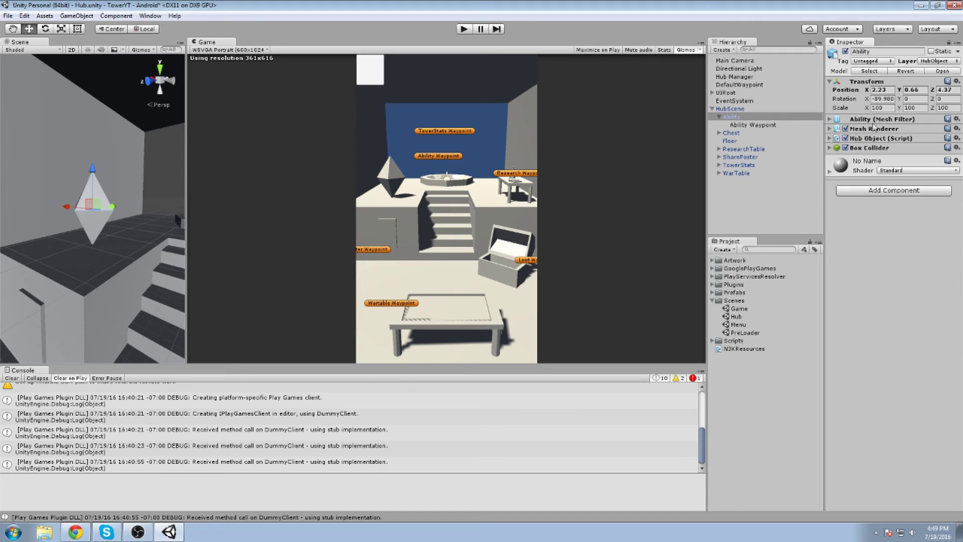
pyautogui.click(866, 149)
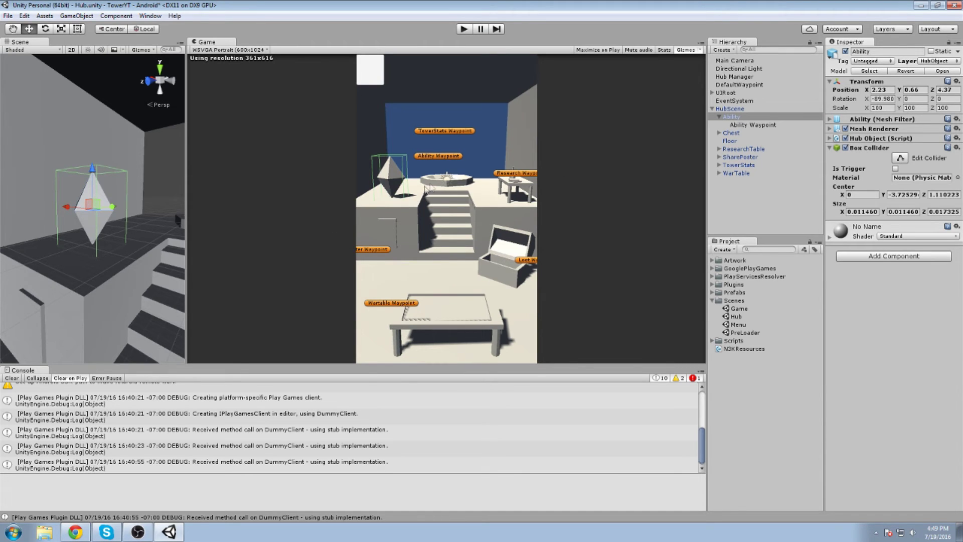
# Align Ability Waypoint with a close scene view that has the crystal in front and the basin behind
pyautogui.scroll(10, 133, 190)
pyautogui.moveTo(132, 193); pyautogui.dragTo(214, 239, button='right')
pyautogui.scroll(3, 148, 228)
pyautogui.scroll(-6, 146, 230)
pyautogui.moveTo(116, 225); pyautogui.dragTo(138, 225, button='right')
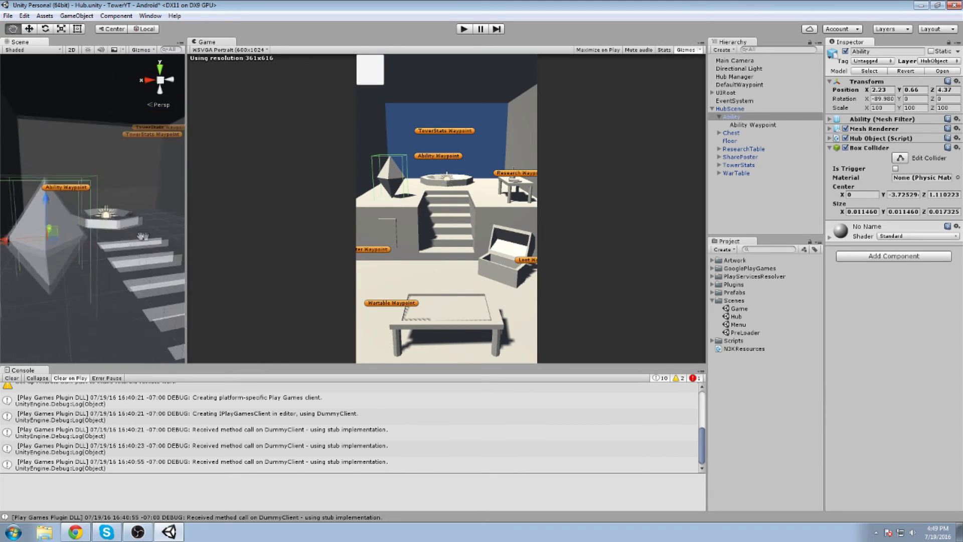
pyautogui.scroll(3, 130, 224)
pyautogui.moveTo(120, 222); pyautogui.dragTo(133, 223, button='middle')
pyautogui.moveTo(132, 223); pyautogui.dragTo(183, 210, button='right')
pyautogui.click(752, 125)
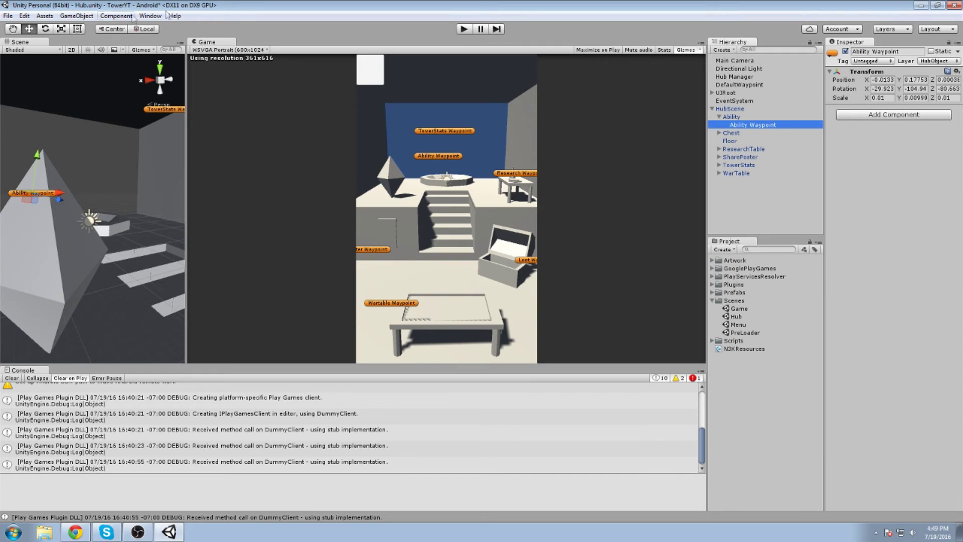
pyautogui.click(69, 17)
pyautogui.click(120, 225)
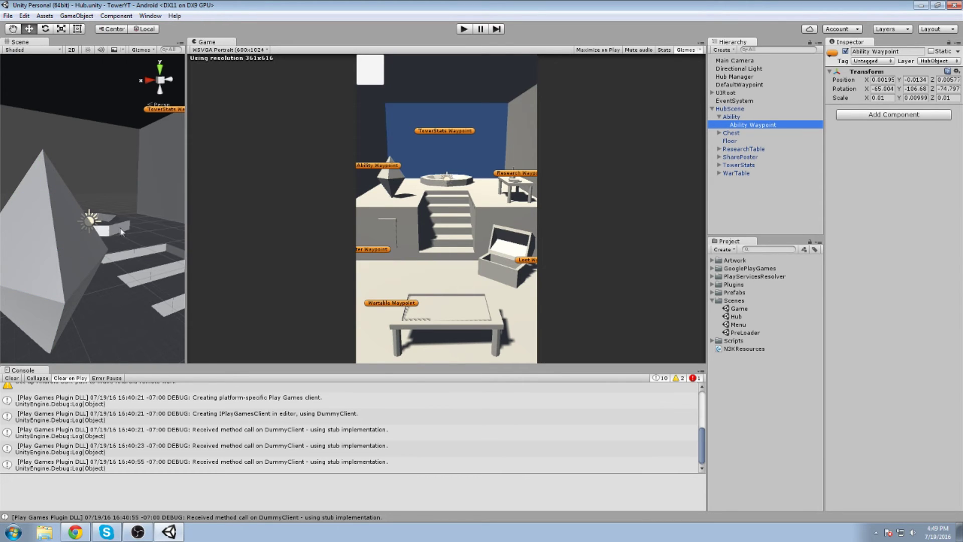
# Open the PreLoader scene, run the game and proceed into the hub
pyautogui.click(447, 184)
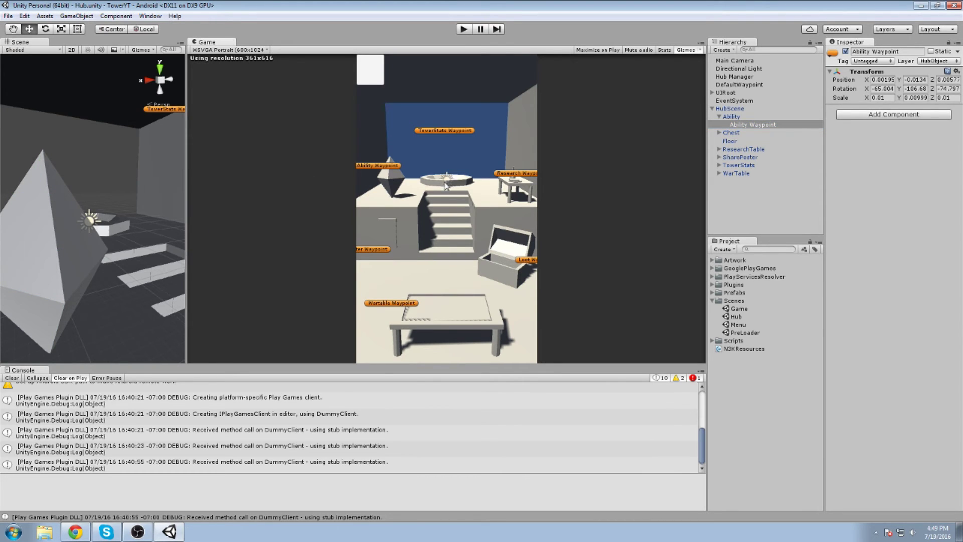
pyautogui.doubleClick(736, 332)
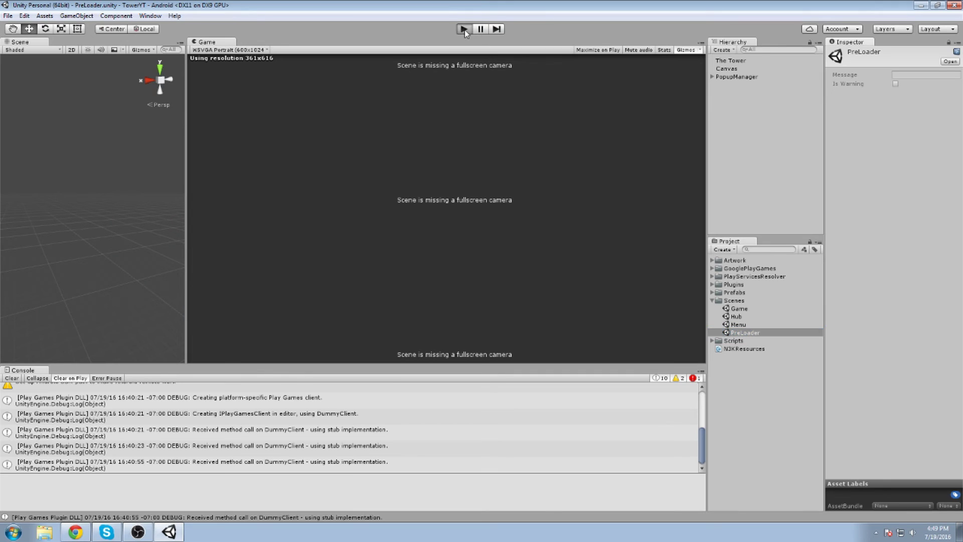
pyautogui.click(465, 29)
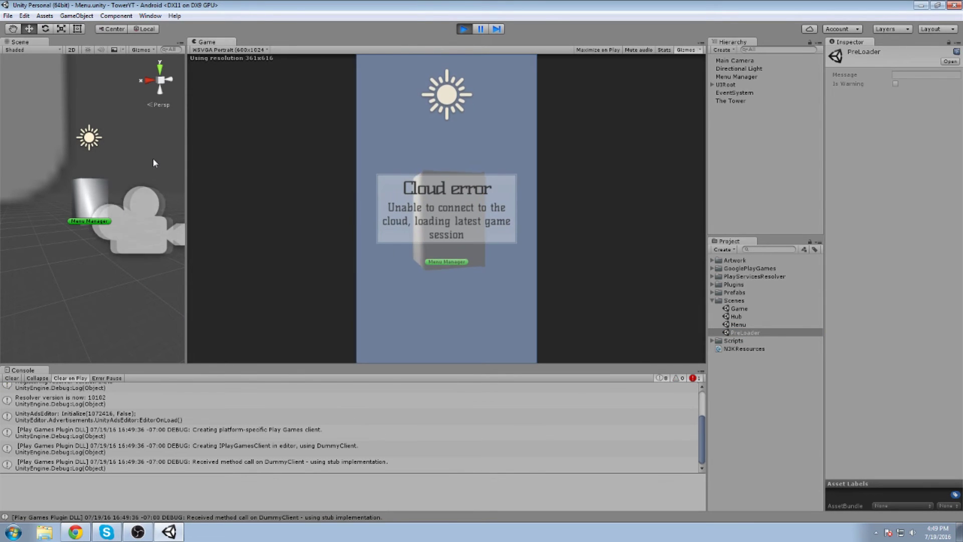
pyautogui.click(491, 187)
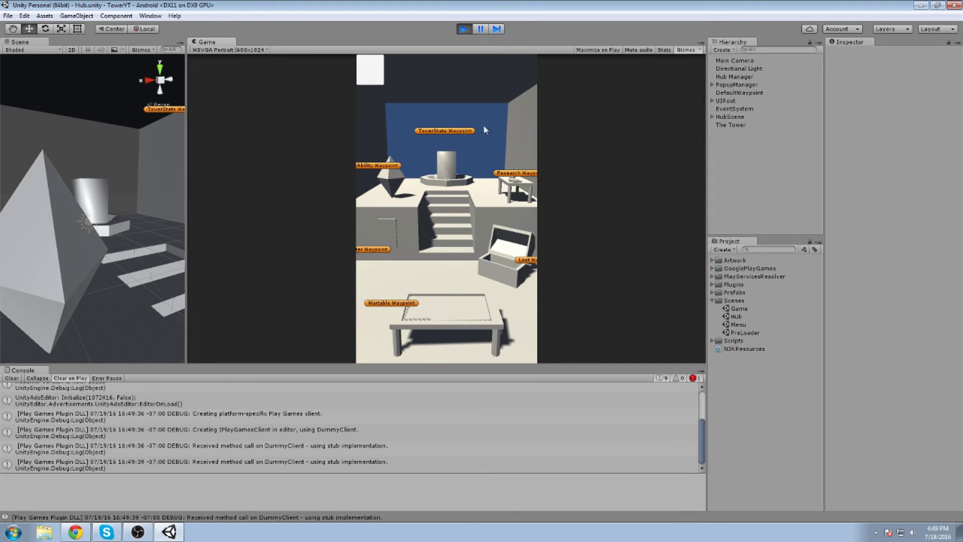
# Test the camera views and menus of the war table, chest, share poster, research table and ability crystal, and open the tower stats
pyautogui.click(456, 309)
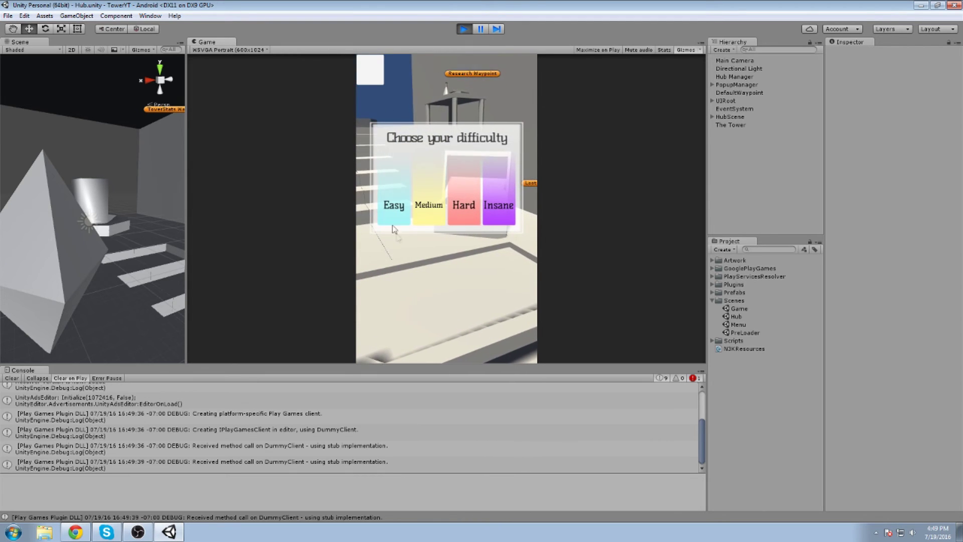
pyautogui.click(385, 254)
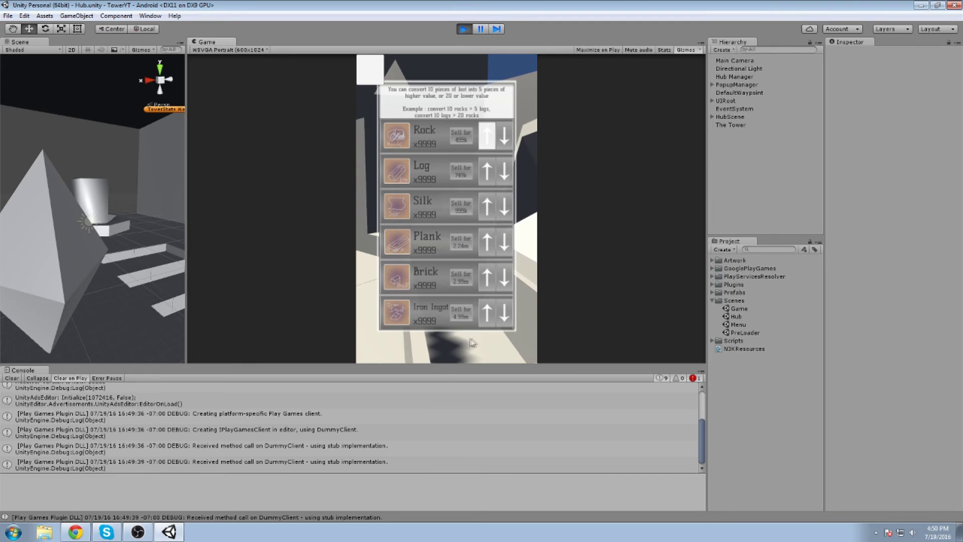
pyautogui.click(398, 351)
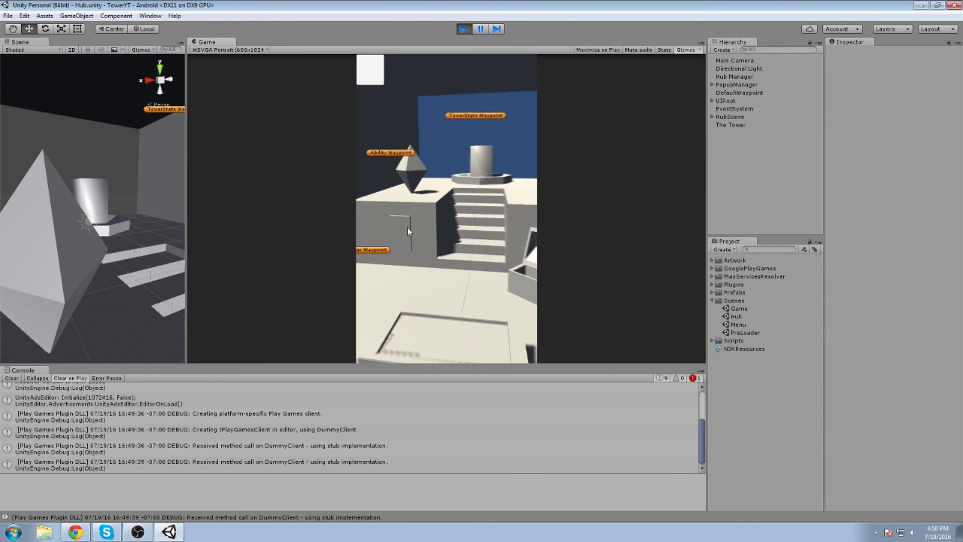
pyautogui.click(407, 227)
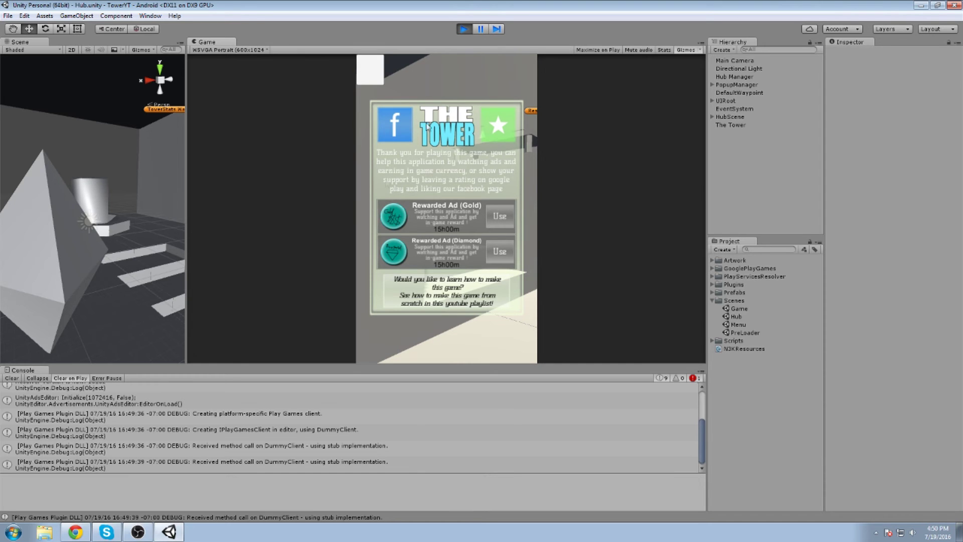
pyautogui.click(464, 344)
pyautogui.click(509, 190)
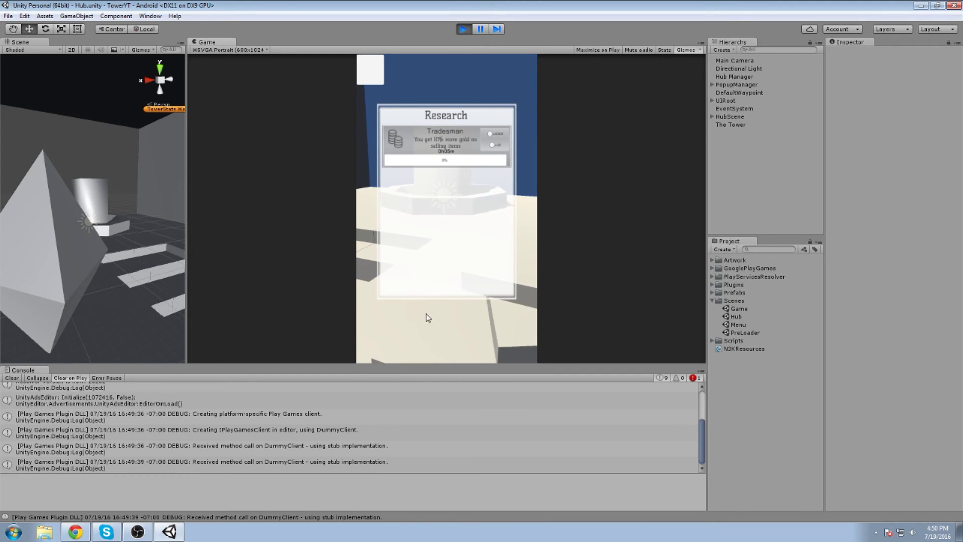
pyautogui.click(445, 331)
pyautogui.click(376, 182)
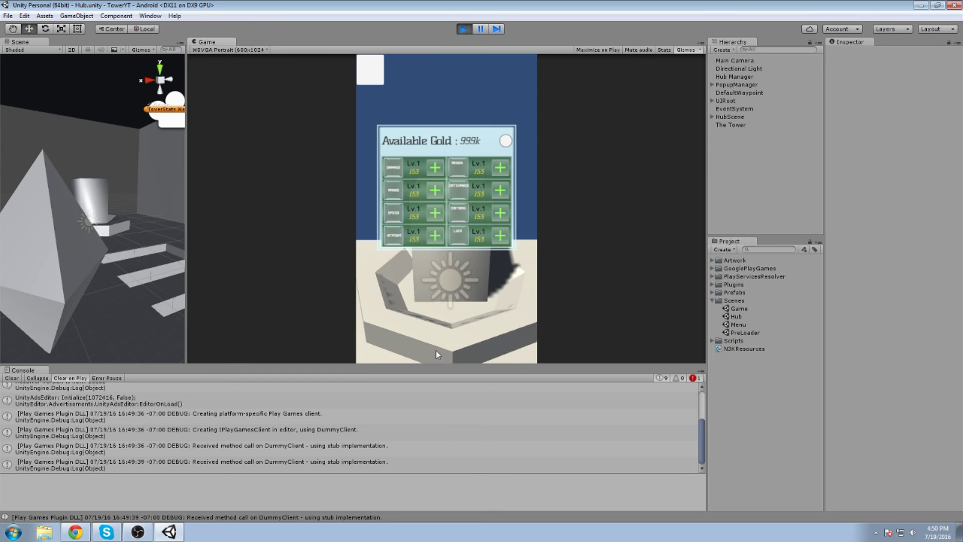
# Move the running game's Main Camera to about X 0.02, Y 0.2, Z 3.35 and tilt it up at the tower
pyautogui.click(140, 164)
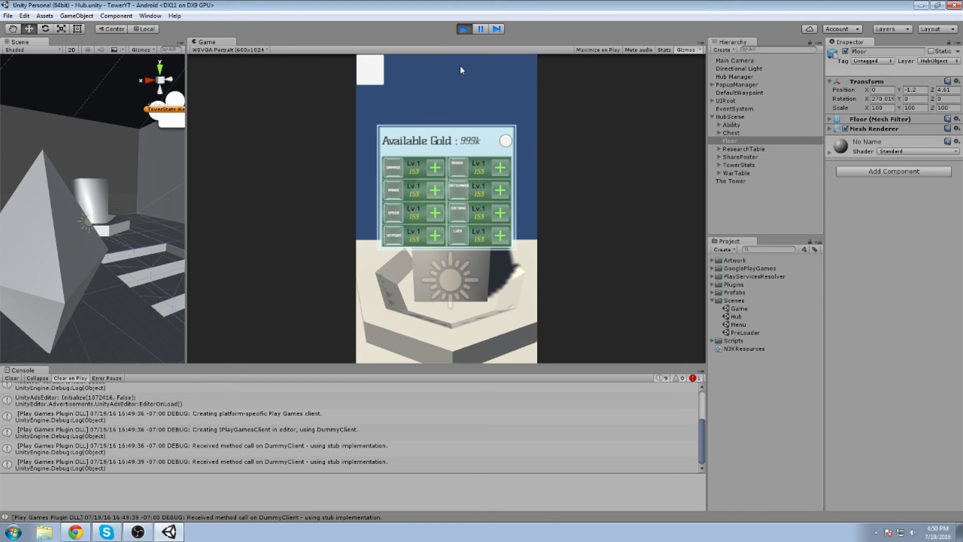
pyautogui.click(181, 129)
pyautogui.scroll(-3, 175, 141)
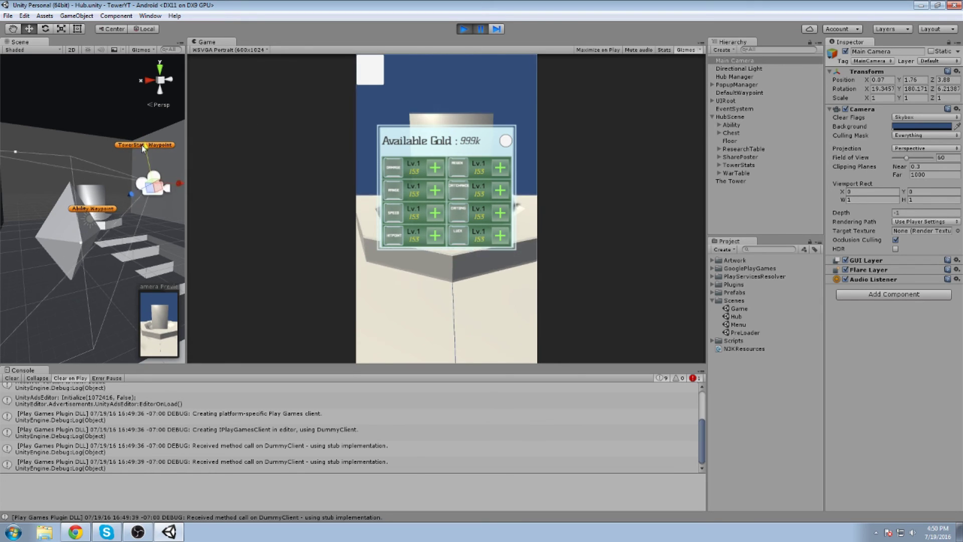
pyautogui.press('e')
pyautogui.scroll(-3, 152, 179)
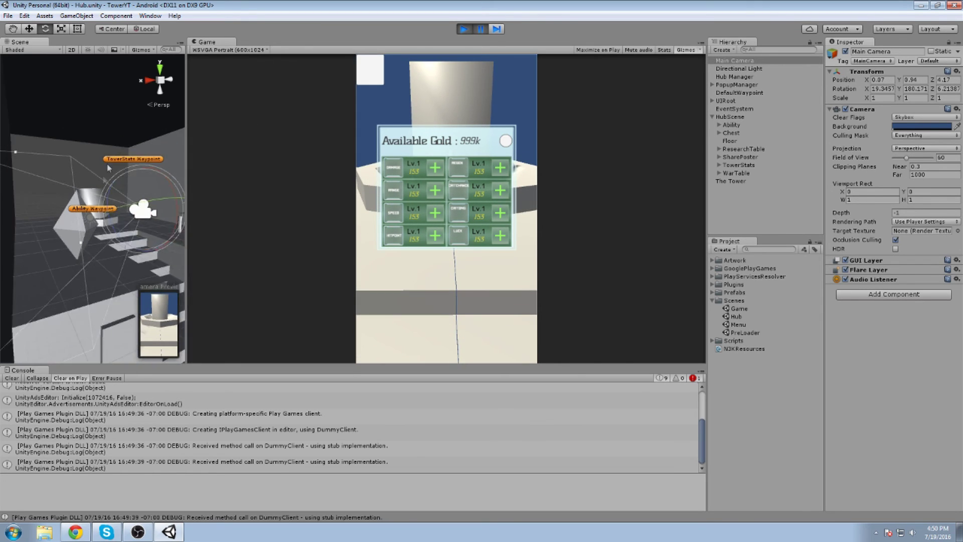
pyautogui.keyDown('alt'); pyautogui.moveTo(50, 200); pyautogui.dragTo(157, 258); pyautogui.keyUp('alt')
pyautogui.moveTo(114, 197); pyautogui.dragTo(138, 242)
pyautogui.press('w')
pyautogui.moveTo(102, 184)
pyautogui.mouseDown()
pyautogui.moveTo(60, 210)
pyautogui.moveTo(103, 215)
pyautogui.moveTo(90, 199)
pyautogui.mouseUp()
pyautogui.press('e')
pyautogui.press('w')
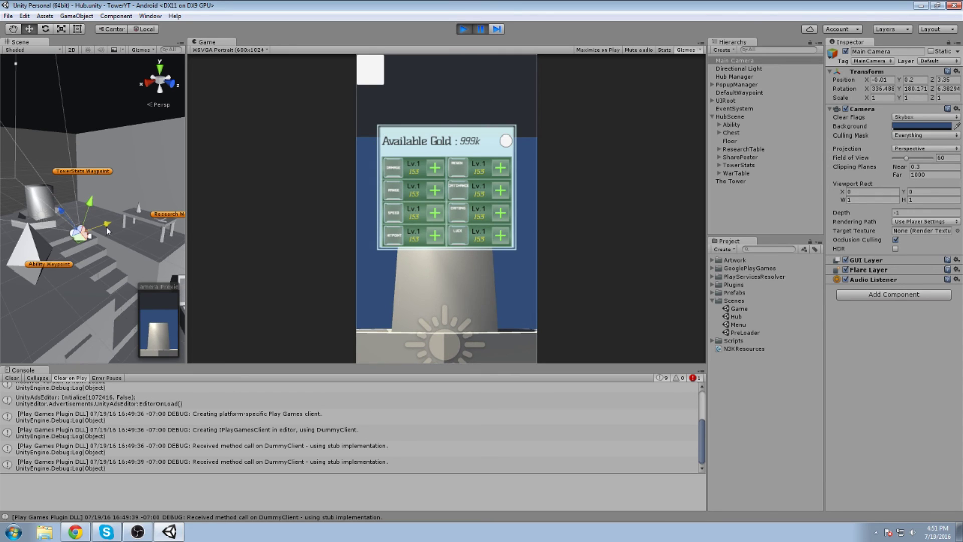
pyautogui.moveTo(105, 232); pyautogui.dragTo(107, 231)
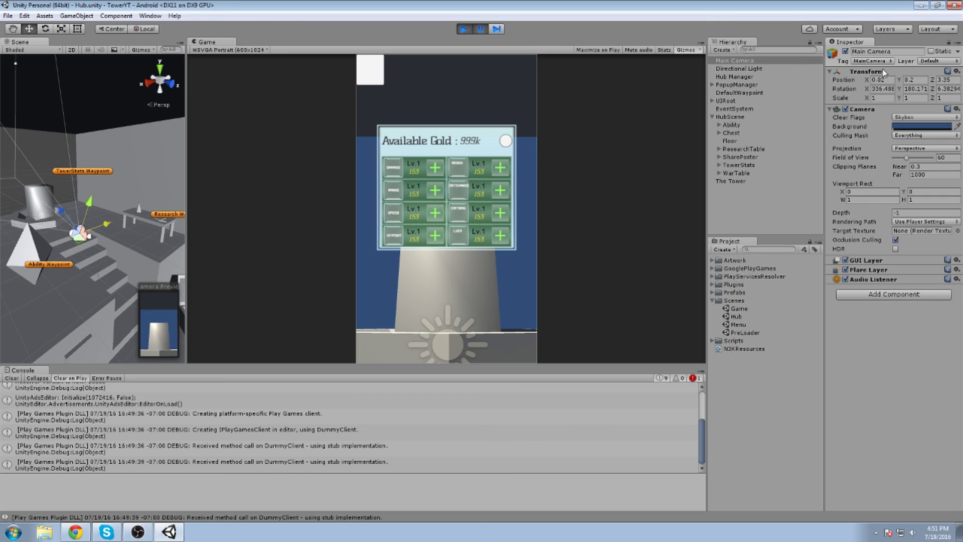
# Copy the Main Camera's Transform component and stop the running game
pyautogui.click(863, 71)
pyautogui.rightClick(865, 71)
pyautogui.click(893, 115)
pyautogui.click(465, 29)
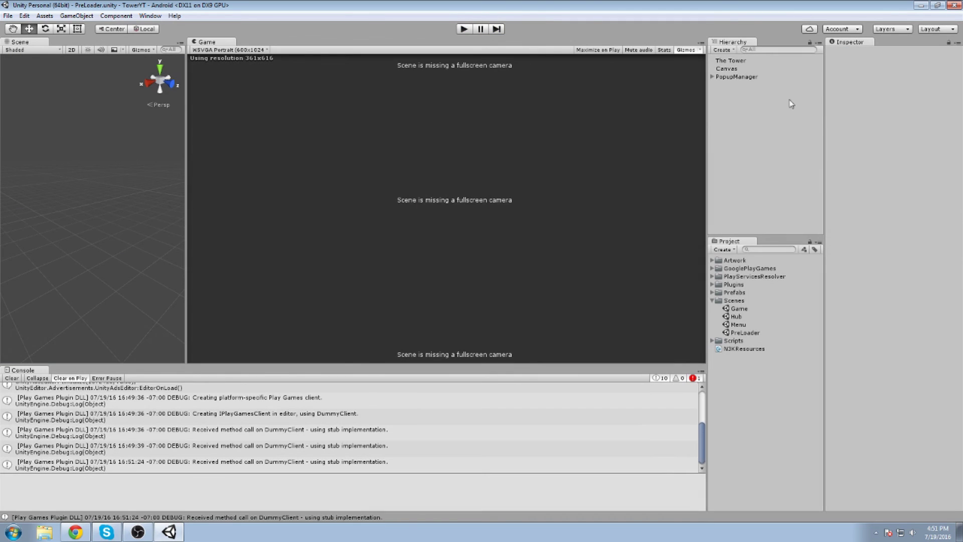
# Open the Hub scene, check TowerStatsMenu under UIRoot and select the TowerStats Waypoint inside HubScene's TowerStats object
pyautogui.click(736, 316)
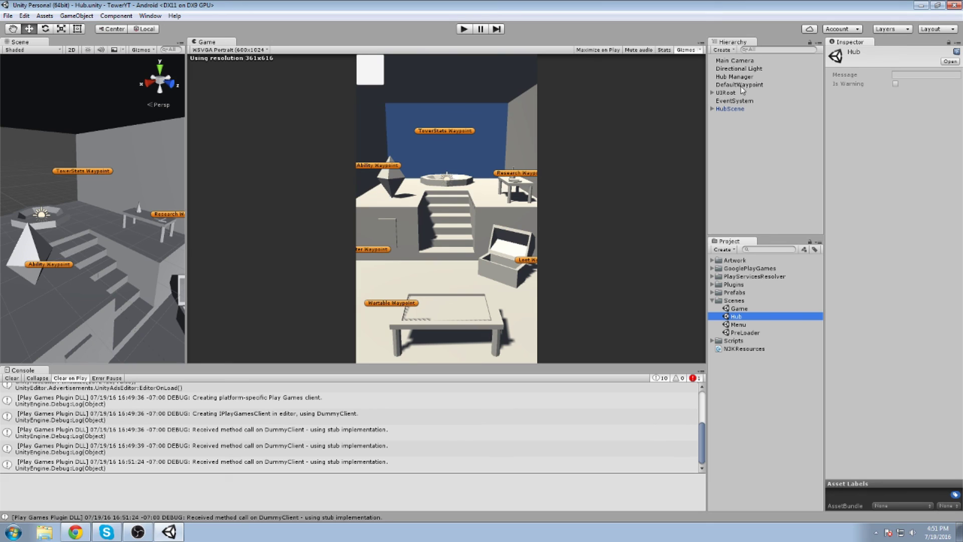
pyautogui.click(712, 92)
pyautogui.click(747, 116)
pyautogui.click(720, 117)
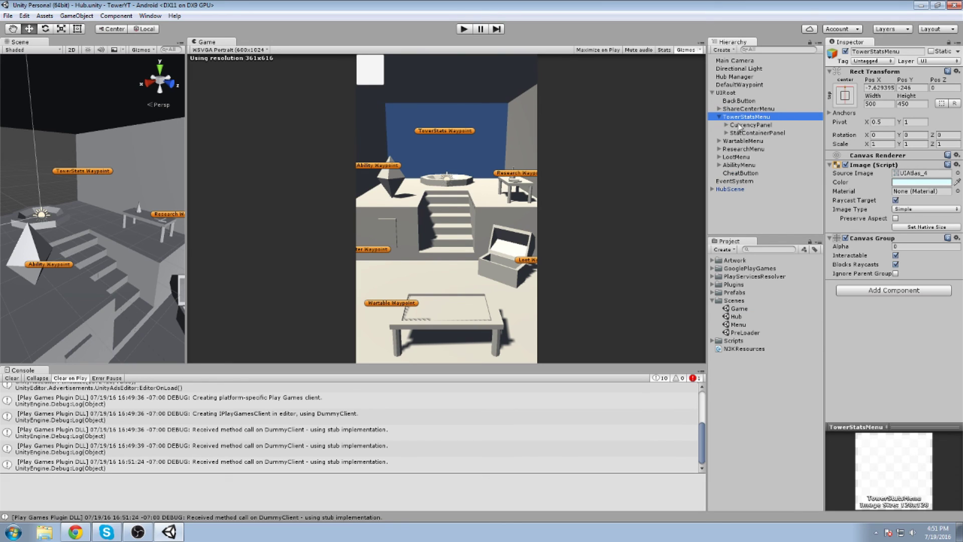
pyautogui.click(758, 125)
pyautogui.click(753, 116)
pyautogui.click(719, 117)
pyautogui.click(712, 173)
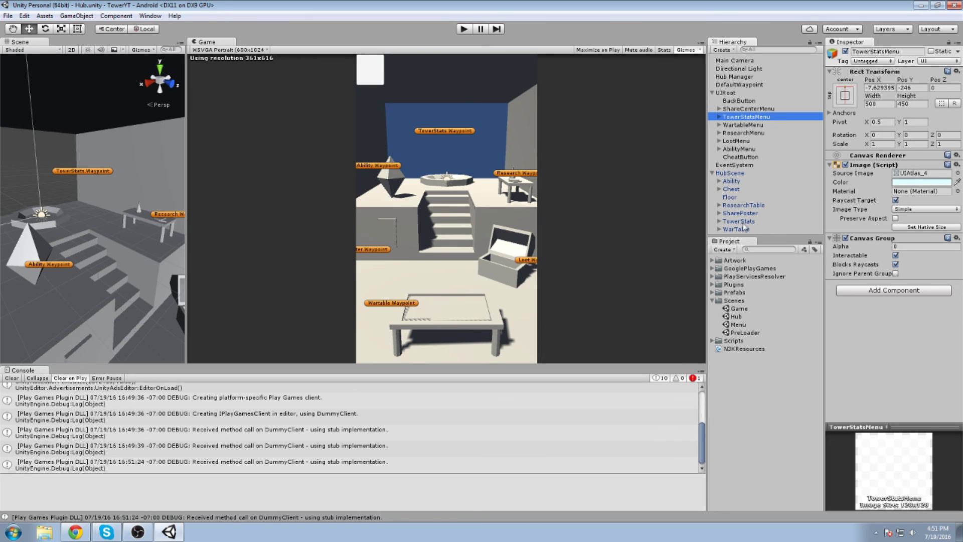
pyautogui.doubleClick(738, 221)
pyautogui.click(719, 221)
pyautogui.click(760, 229)
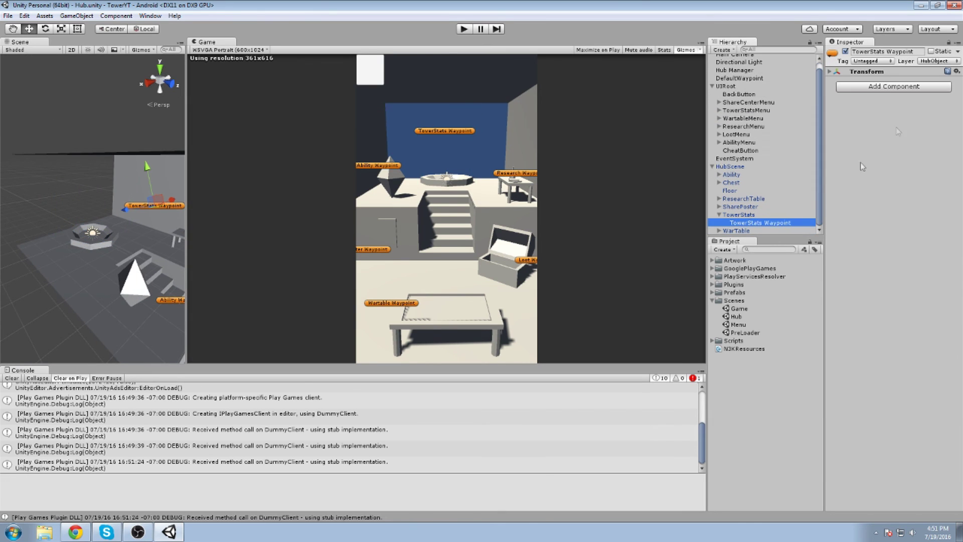
# Paste the copied camera transform values onto TowerStats Waypoint
pyautogui.click(868, 71)
pyautogui.rightClick(876, 75)
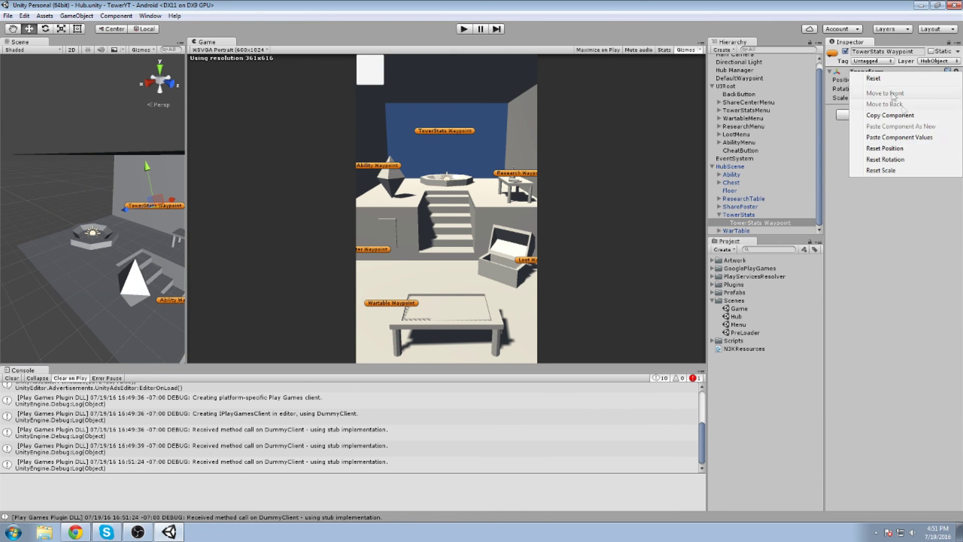
pyautogui.click(905, 141)
# Examine where TowerStats Waypoint sits in the scene relative to the hub room
pyautogui.doubleClick(759, 222)
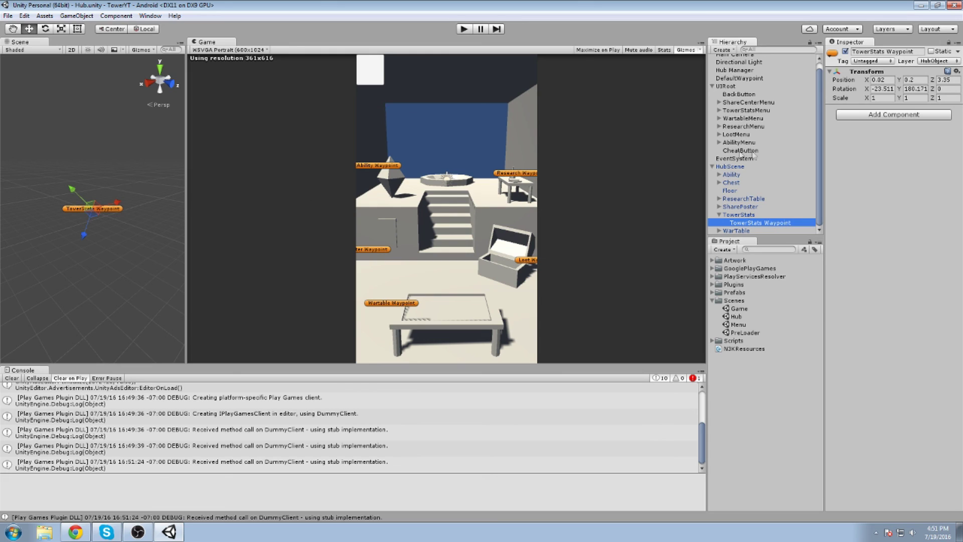
pyautogui.moveTo(96, 218); pyautogui.dragTo(73, 219, button='right')
pyautogui.keyDown('alt'); pyautogui.moveTo(73, 219); pyautogui.dragTo(135, 168); pyautogui.keyUp('alt')
pyautogui.scroll(-10, 134, 168)
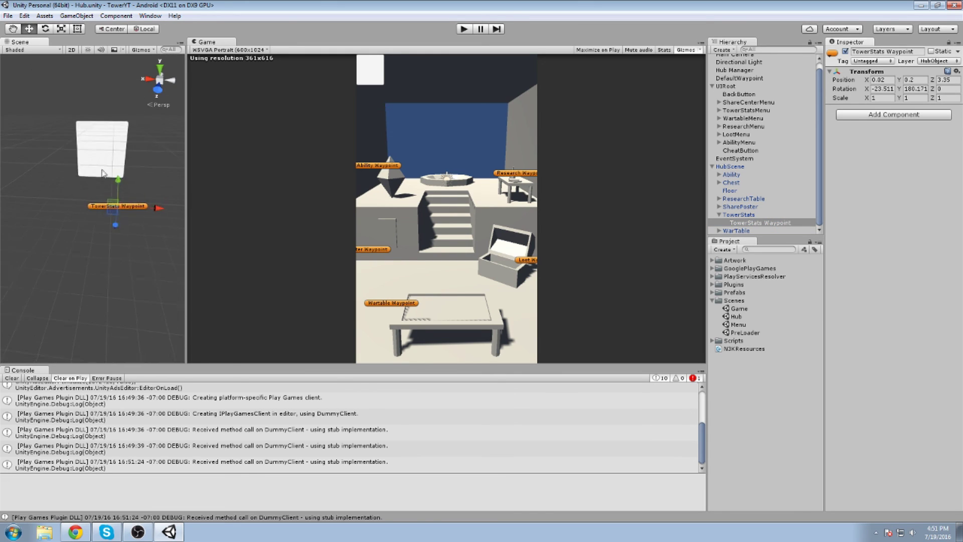
pyautogui.moveTo(130, 191); pyautogui.dragTo(167, 148, button='middle')
pyautogui.scroll(-3, 95, 184)
pyautogui.scroll(4, 112, 223)
pyautogui.moveTo(112, 222); pyautogui.dragTo(89, 185, button='middle')
pyautogui.scroll(1, 802, 225)
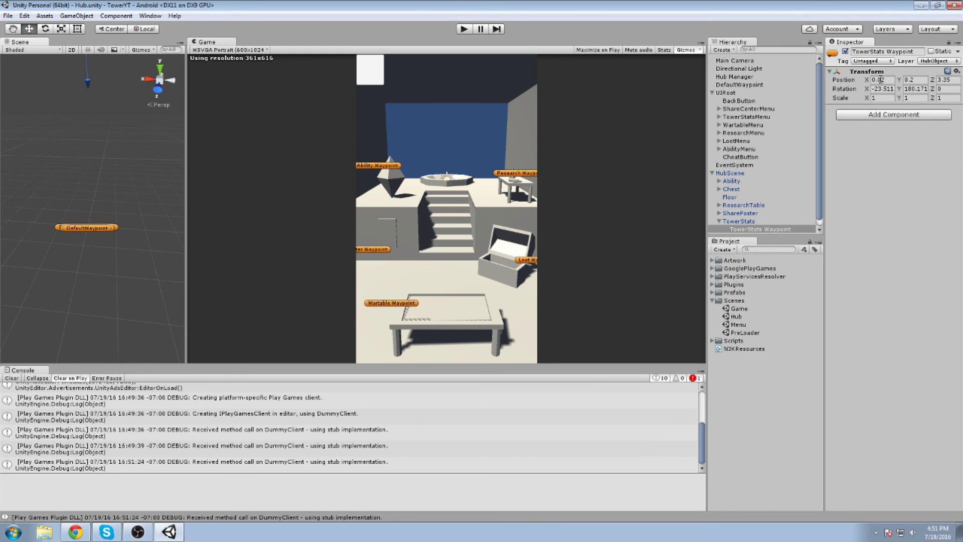
# Align TowerStats Waypoint with a low scene view facing the TowerStats basin, looking slightly upward over it
pyautogui.doubleClick(739, 221)
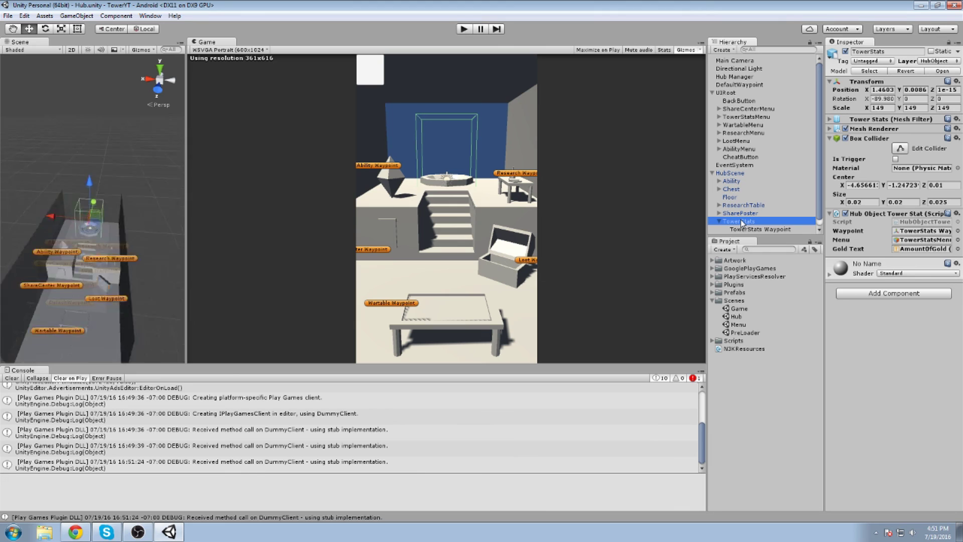
pyautogui.scroll(6, 103, 182)
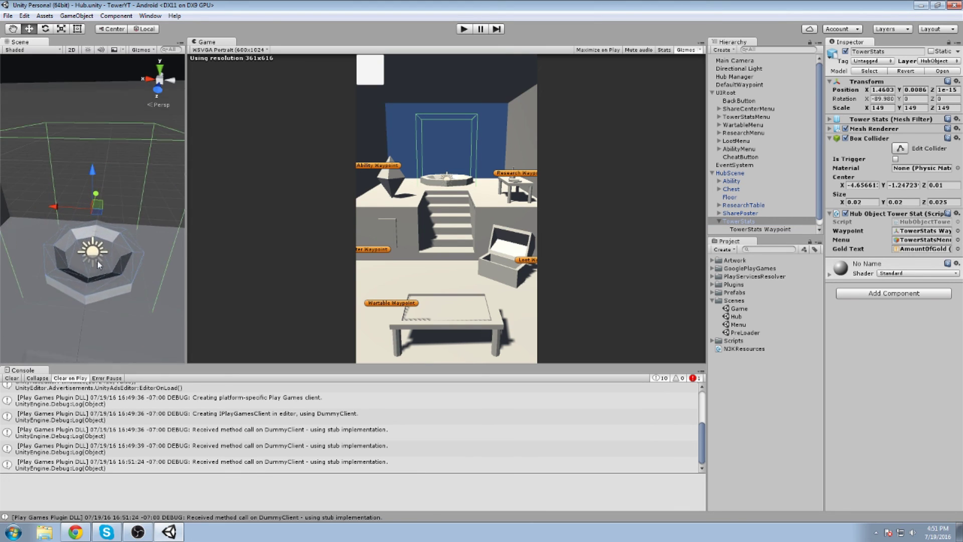
pyautogui.moveTo(79, 286); pyautogui.dragTo(103, 200, button='middle')
pyautogui.keyDown('alt'); pyautogui.moveTo(126, 200); pyautogui.dragTo(115, 143); pyautogui.keyUp('alt')
pyautogui.moveTo(116, 143); pyautogui.dragTo(116, 186, button='middle')
pyautogui.keyDown('alt'); pyautogui.moveTo(116, 184); pyautogui.dragTo(109, 118); pyautogui.keyUp('alt')
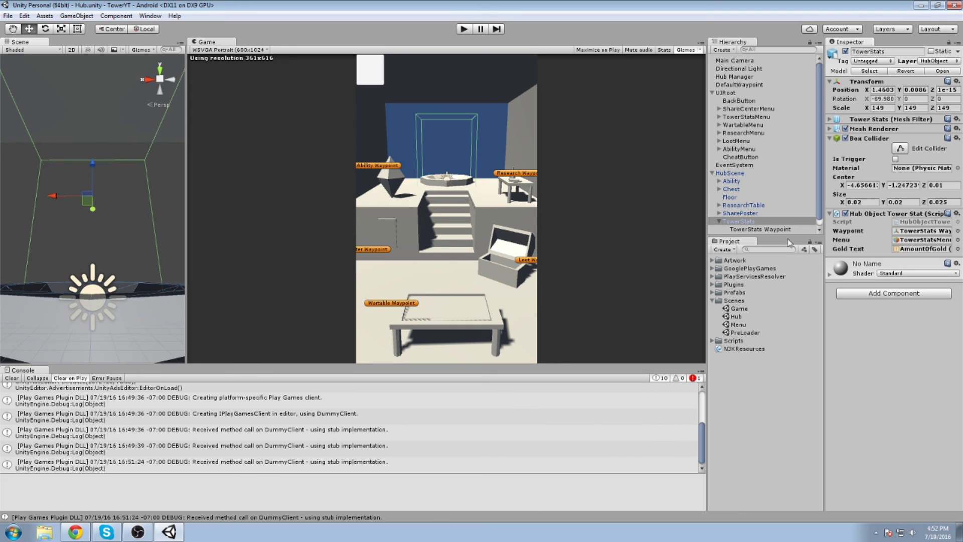
pyautogui.click(762, 229)
pyautogui.click(76, 15)
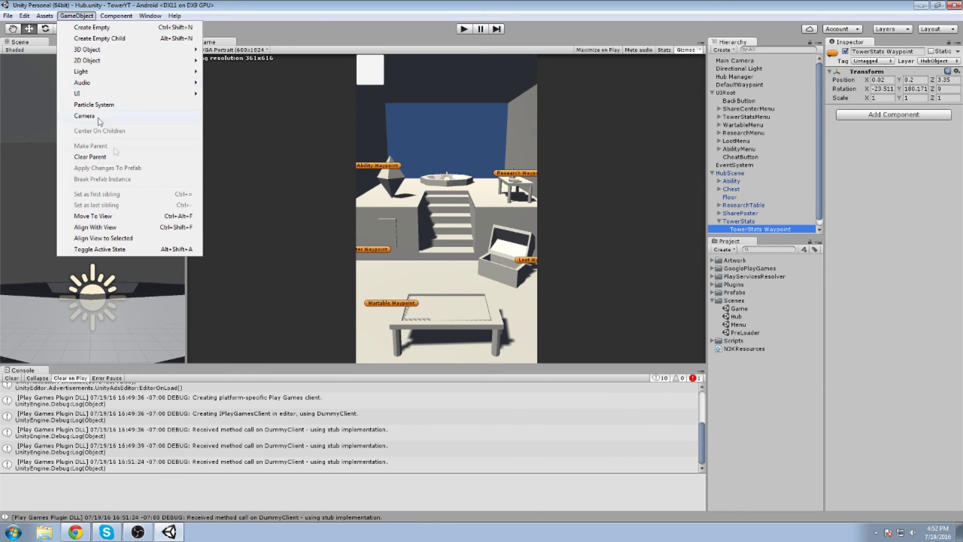
pyautogui.click(103, 227)
pyautogui.press('f')
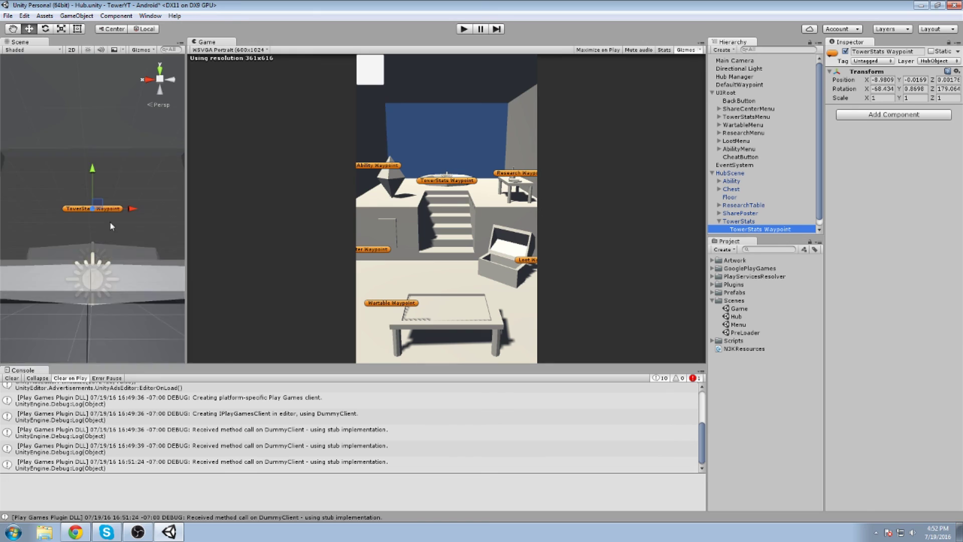
# Run the game from the PreLoader scene, proceed into the hub and open the tower stats to test the camera view
pyautogui.doubleClick(745, 333)
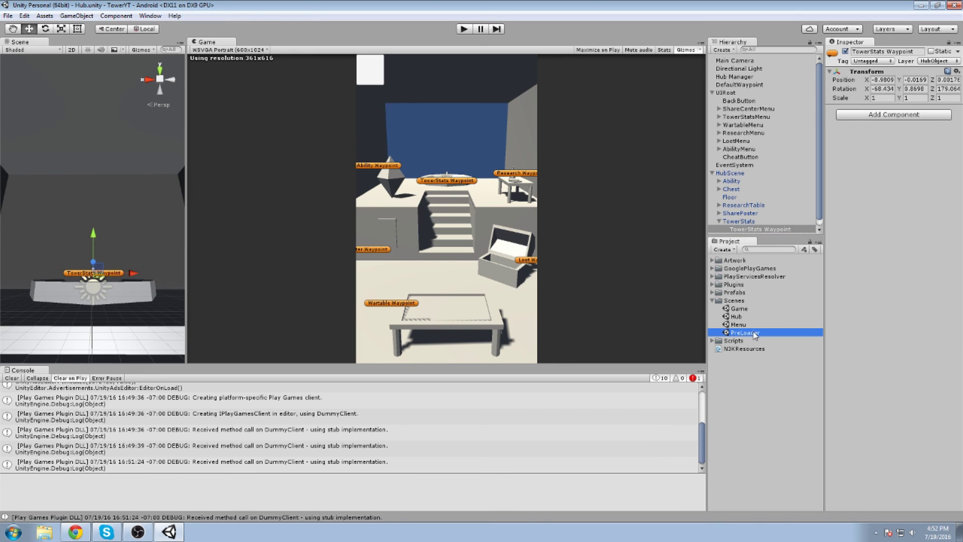
pyautogui.click(466, 29)
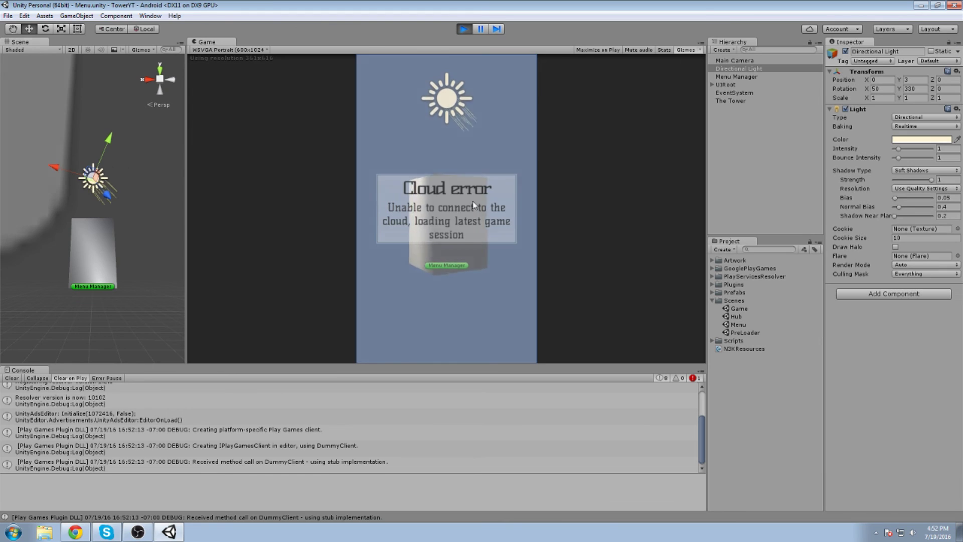
pyautogui.click(472, 202)
pyautogui.click(484, 297)
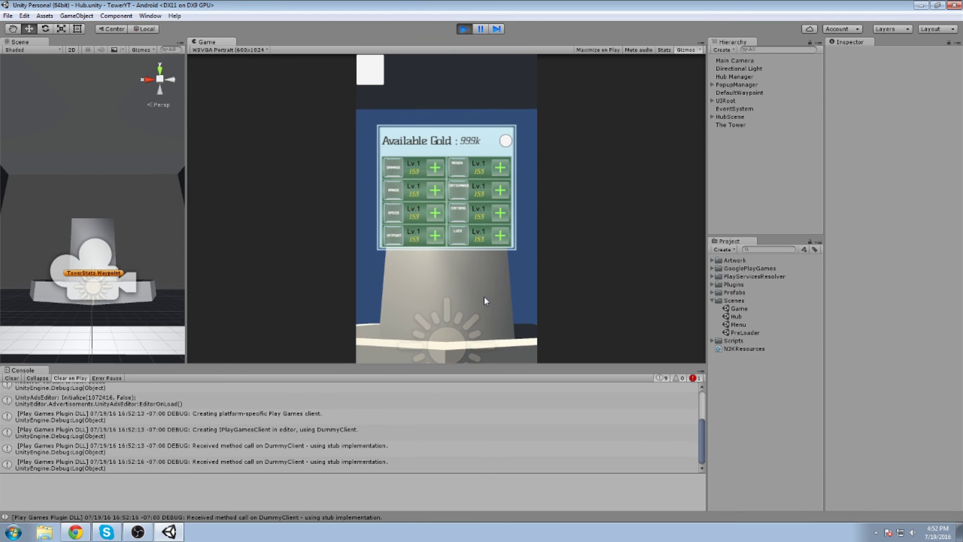